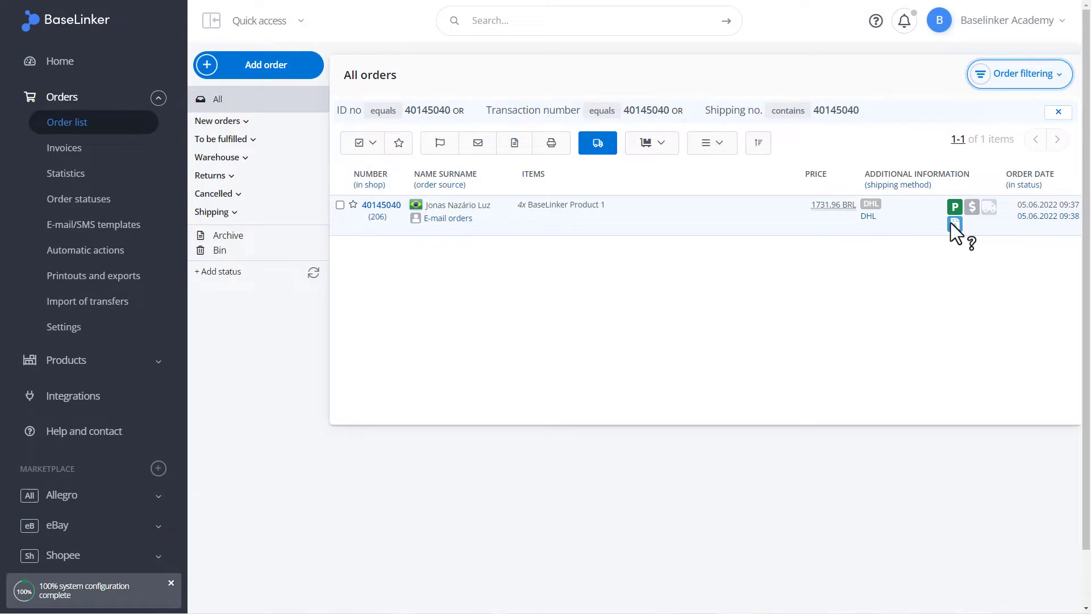
Step: Open order 40145040's details and bring up the edit page for invoice 3/6/2022
{"action": "mouse_move", "coordinate": [950, 223]}
{"action": "left_click", "coordinate": [367, 206]}
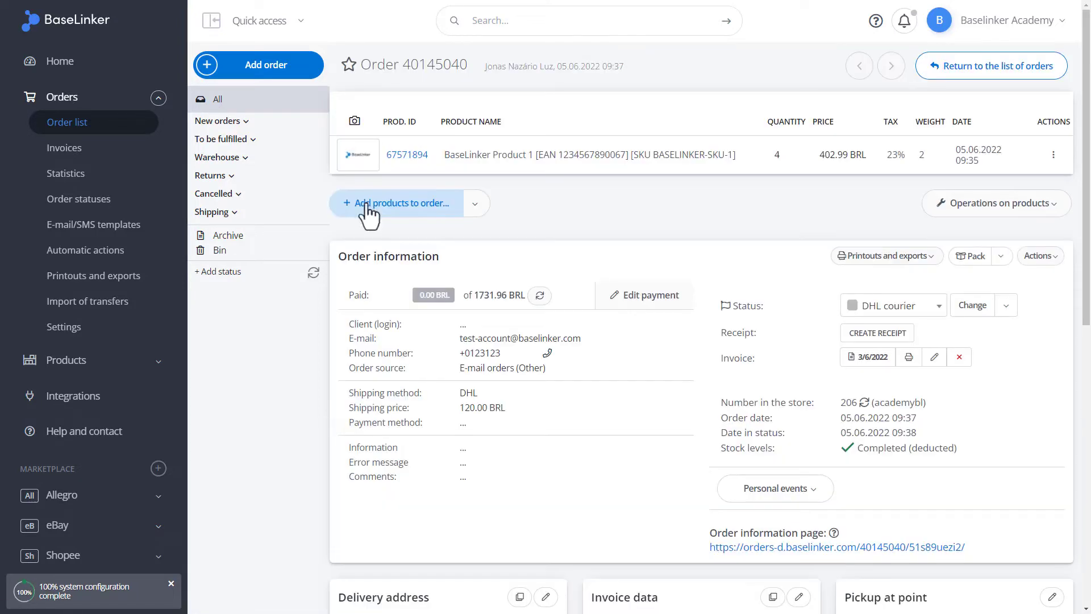
{"action": "left_click", "coordinate": [932, 361]}
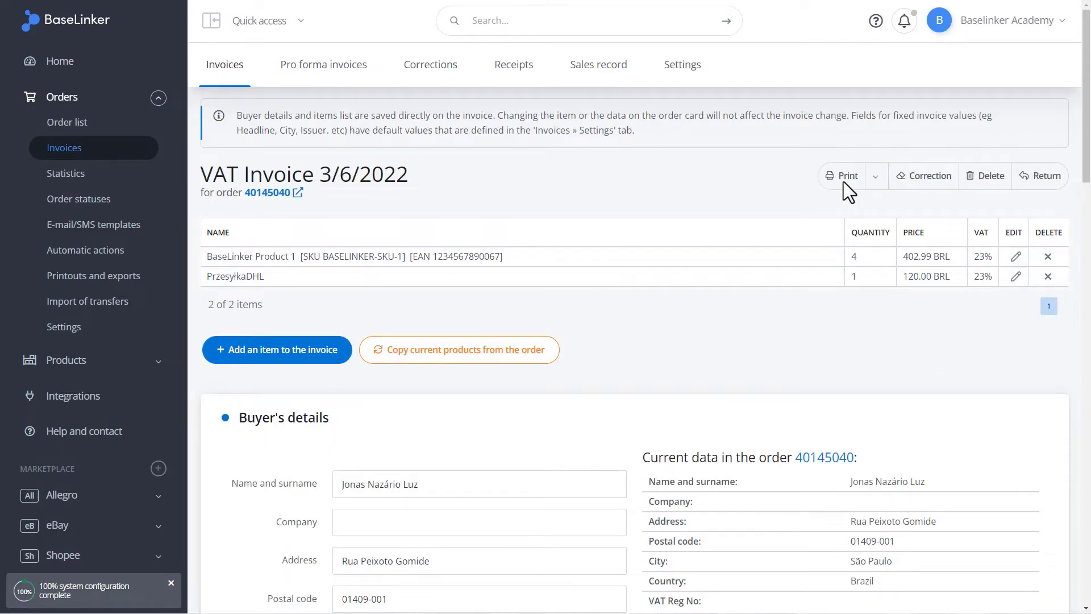
Step: Generate a duplicate printout of VAT Invoice 3/6/2022
{"action": "left_click", "coordinate": [875, 177]}
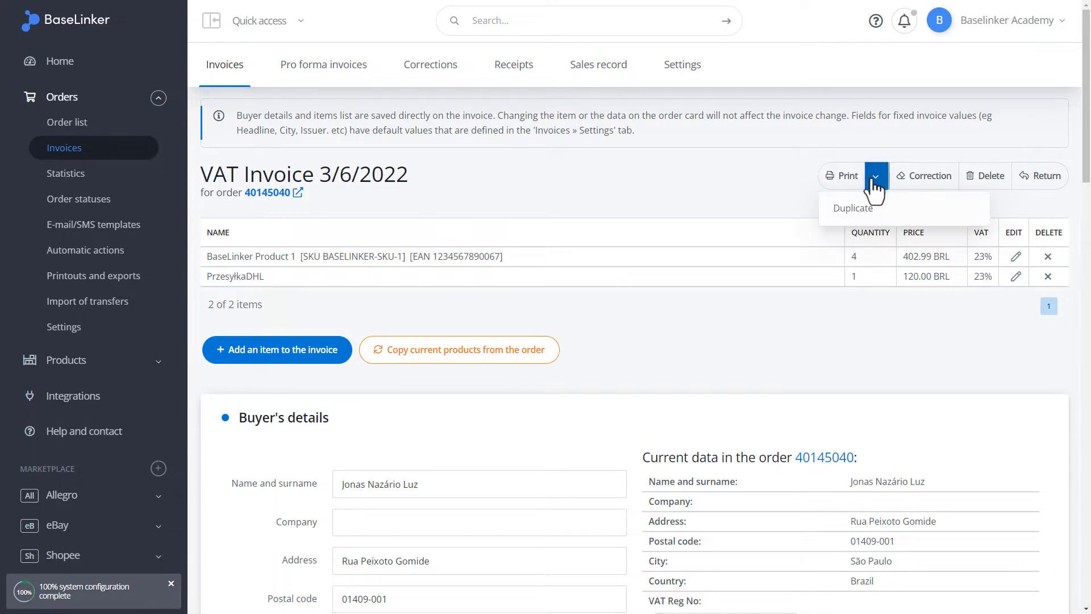
{"action": "left_click", "coordinate": [875, 207]}
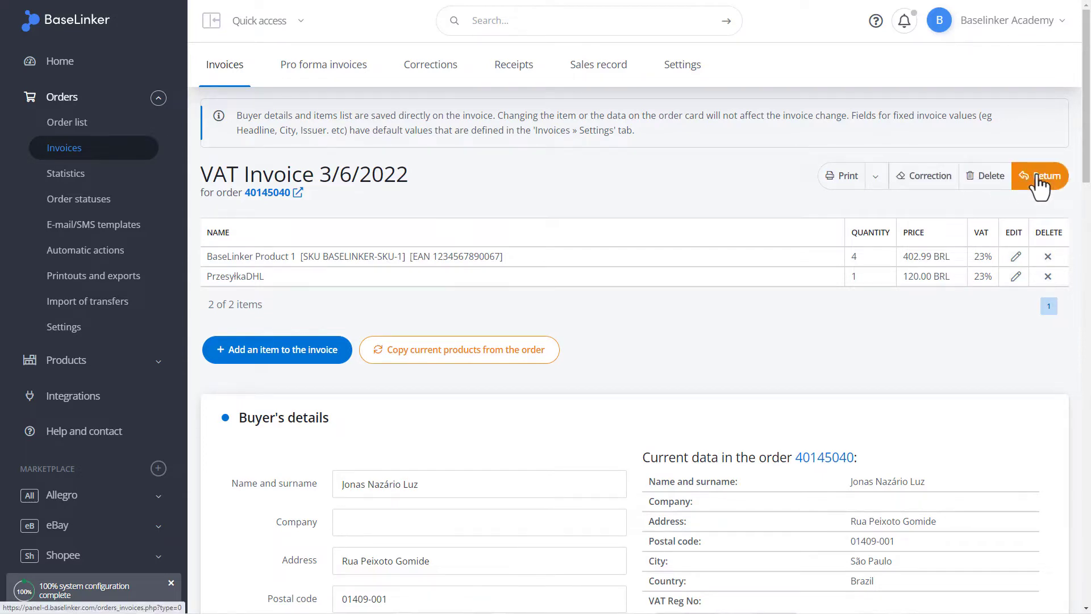
{"action": "left_click", "coordinate": [271, 359]}
{"action": "scroll", "coordinate": [268, 357], "scroll_direction": "down", "scroll_amount": 1}
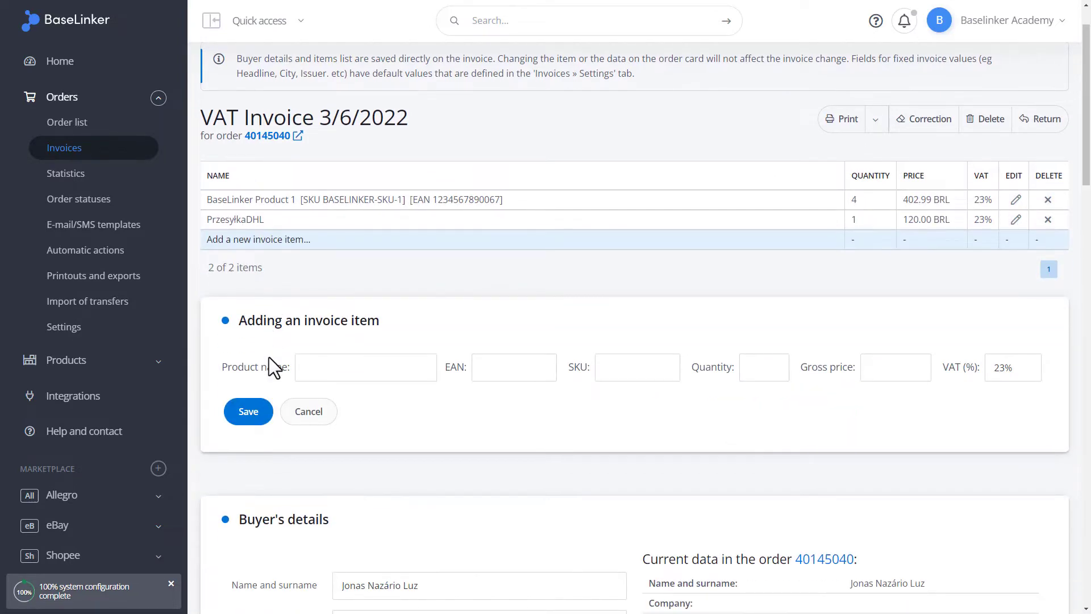
{"action": "scroll", "coordinate": [268, 357], "scroll_direction": "down", "scroll_amount": 1}
{"action": "left_click", "coordinate": [307, 312]}
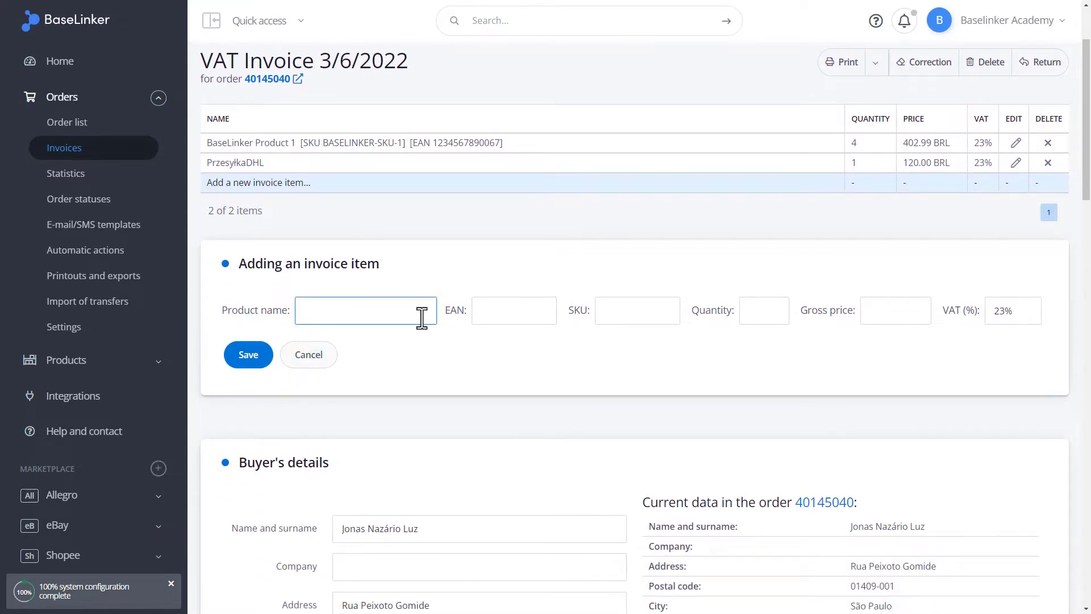
{"action": "left_click", "coordinate": [486, 313]}
{"action": "left_click", "coordinate": [633, 314]}
{"action": "left_click", "coordinate": [760, 311]}
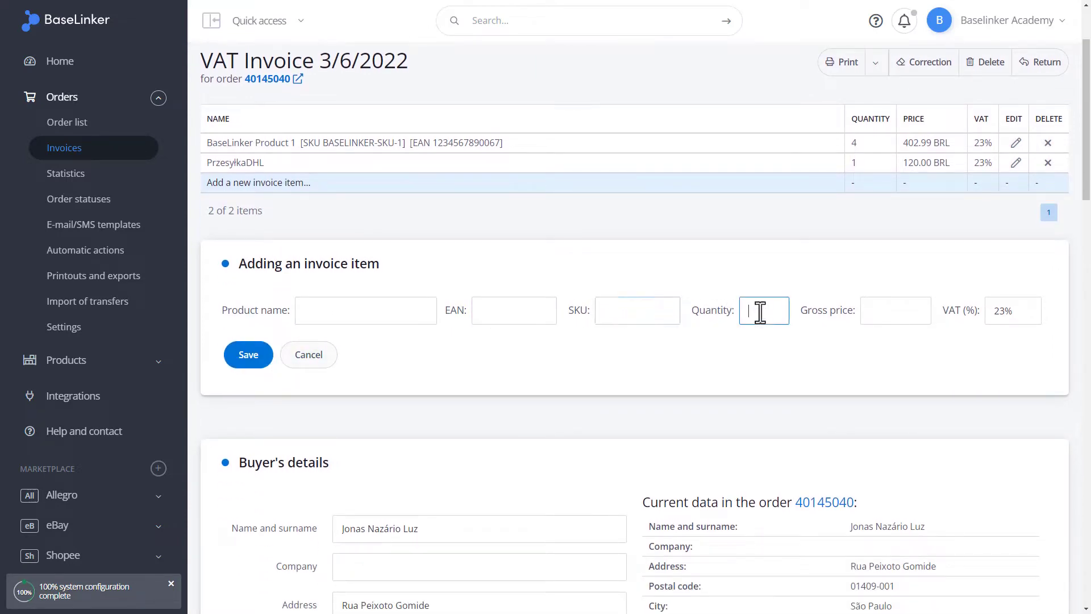
{"action": "left_click", "coordinate": [870, 310]}
{"action": "left_click", "coordinate": [1005, 311]}
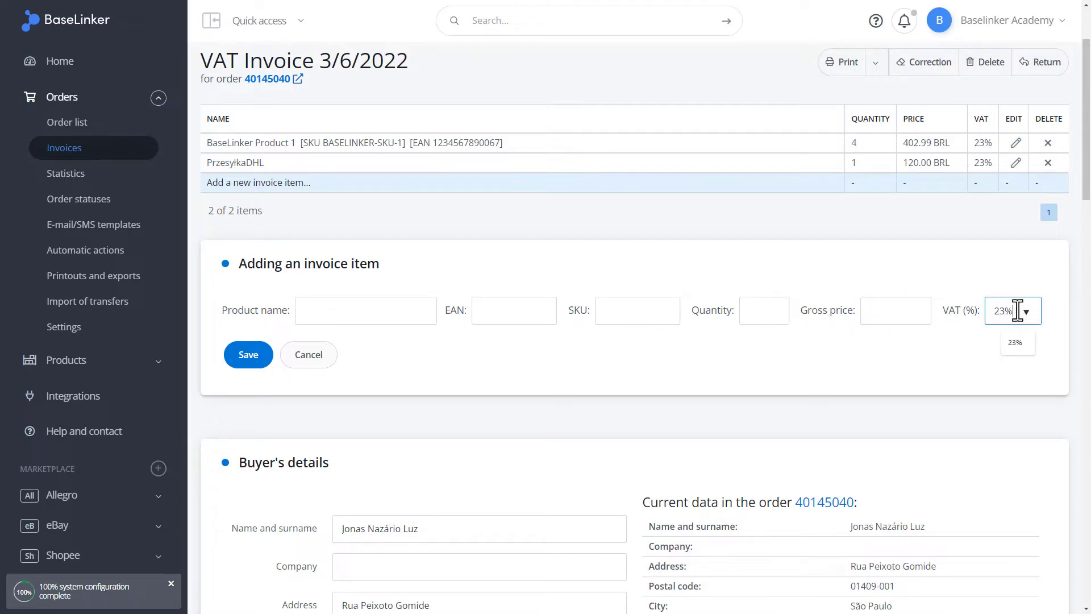
{"action": "left_click", "coordinate": [314, 358]}
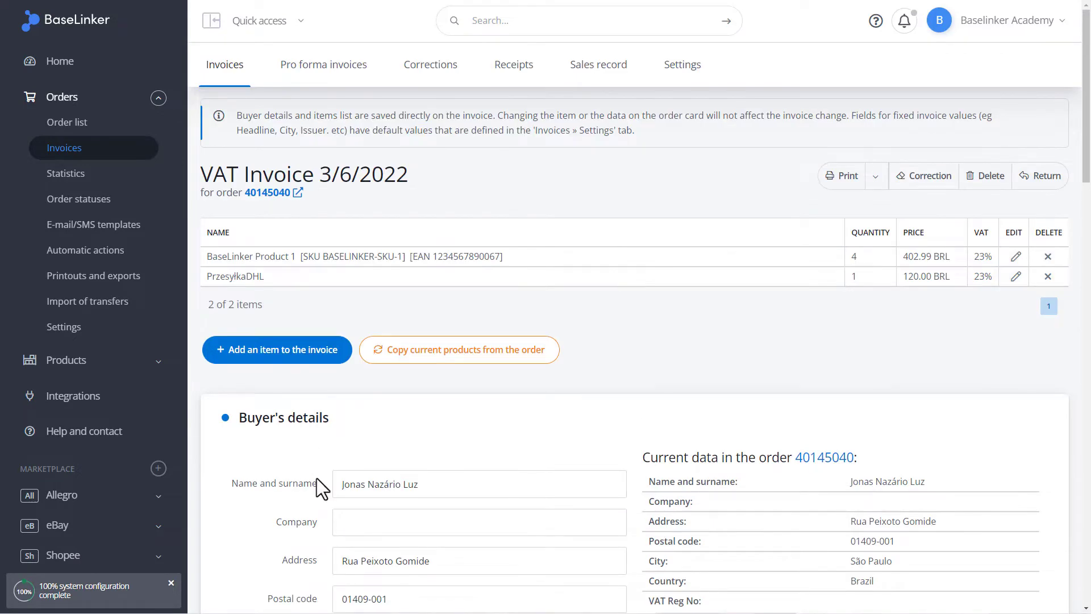
Step: Confirm the buyer's name, company, address, postal code, city and Brazil as country, and save
{"action": "scroll", "coordinate": [316, 478], "scroll_direction": "down", "scroll_amount": 2}
{"action": "scroll", "coordinate": [315, 479], "scroll_direction": "down", "scroll_amount": 1}
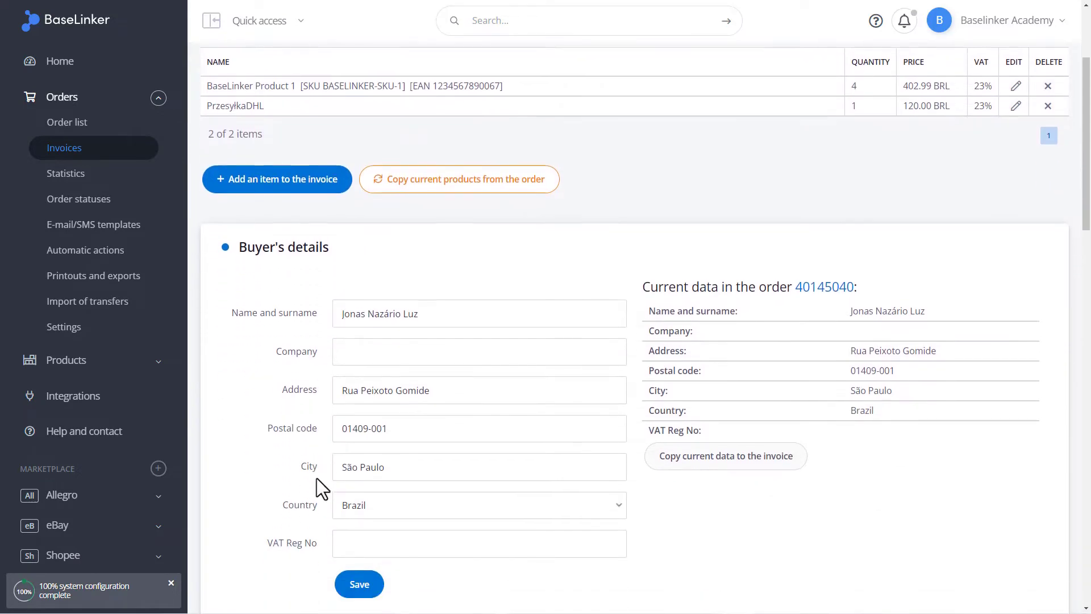
{"action": "scroll", "coordinate": [315, 478], "scroll_direction": "down", "scroll_amount": 1}
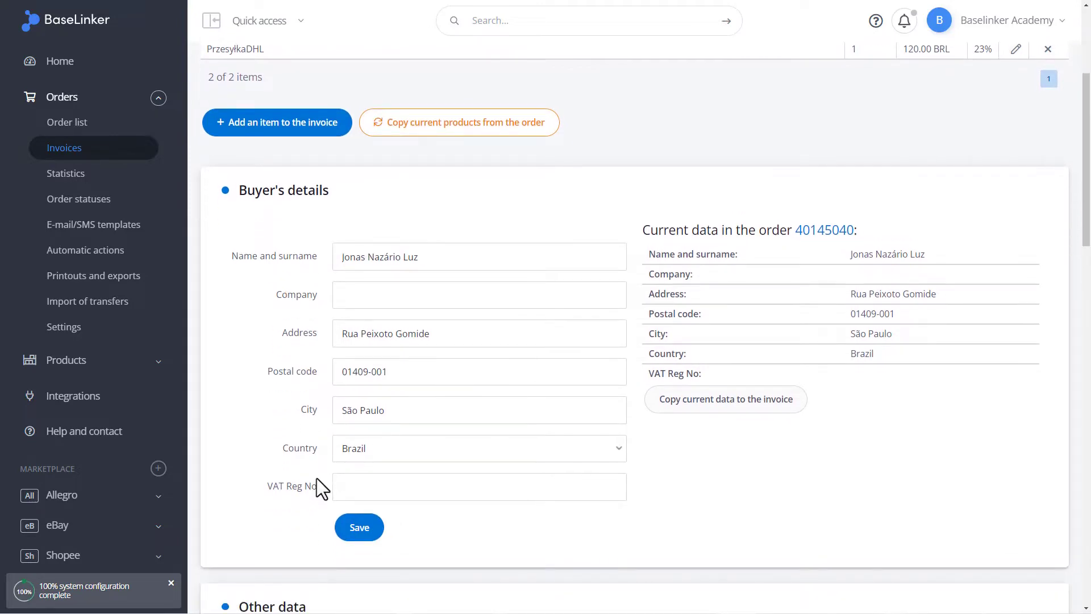
{"action": "left_click", "coordinate": [418, 262]}
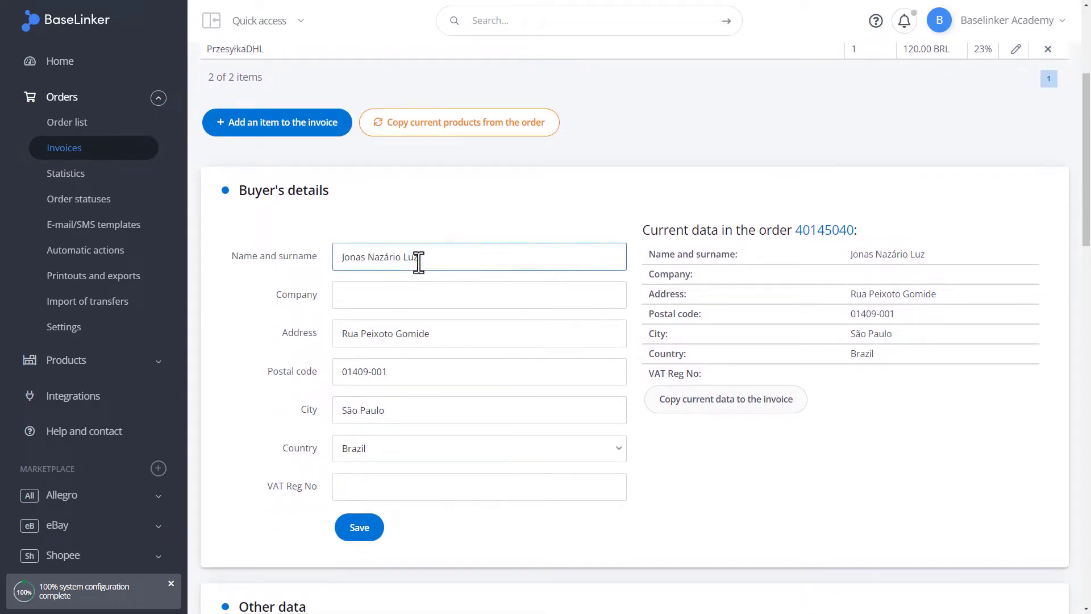
{"action": "left_click", "coordinate": [421, 295]}
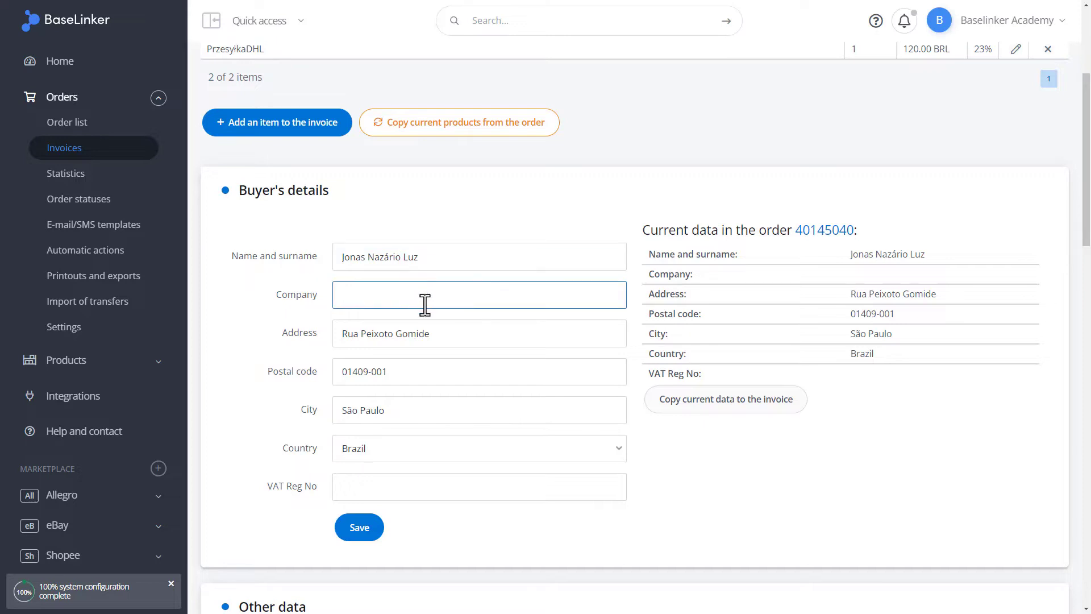
{"action": "left_click", "coordinate": [434, 333]}
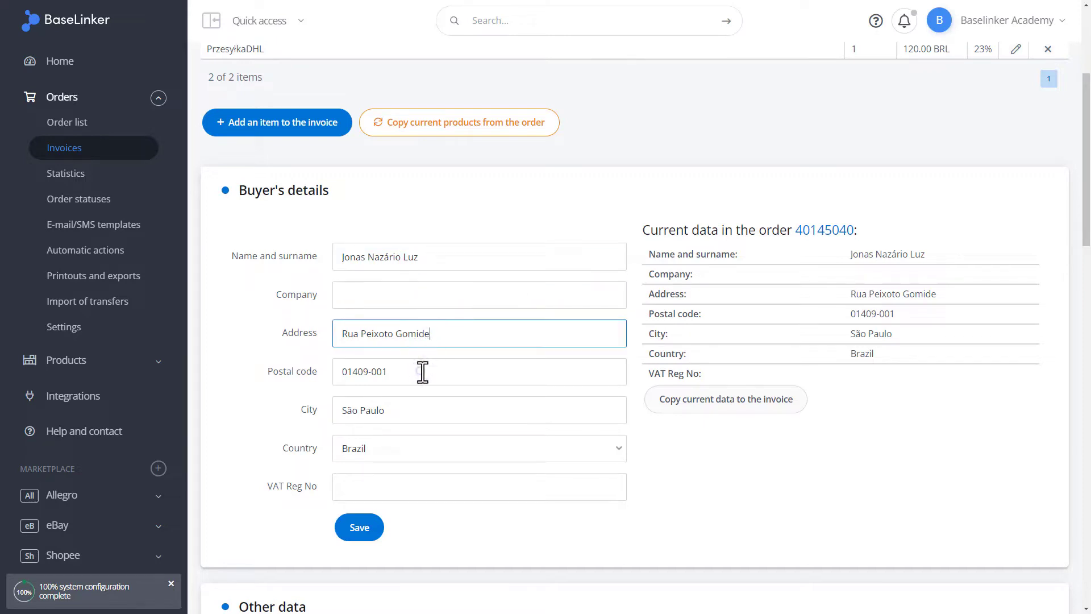
{"action": "left_click", "coordinate": [423, 372]}
{"action": "left_click", "coordinate": [404, 415]}
{"action": "left_click", "coordinate": [393, 448]}
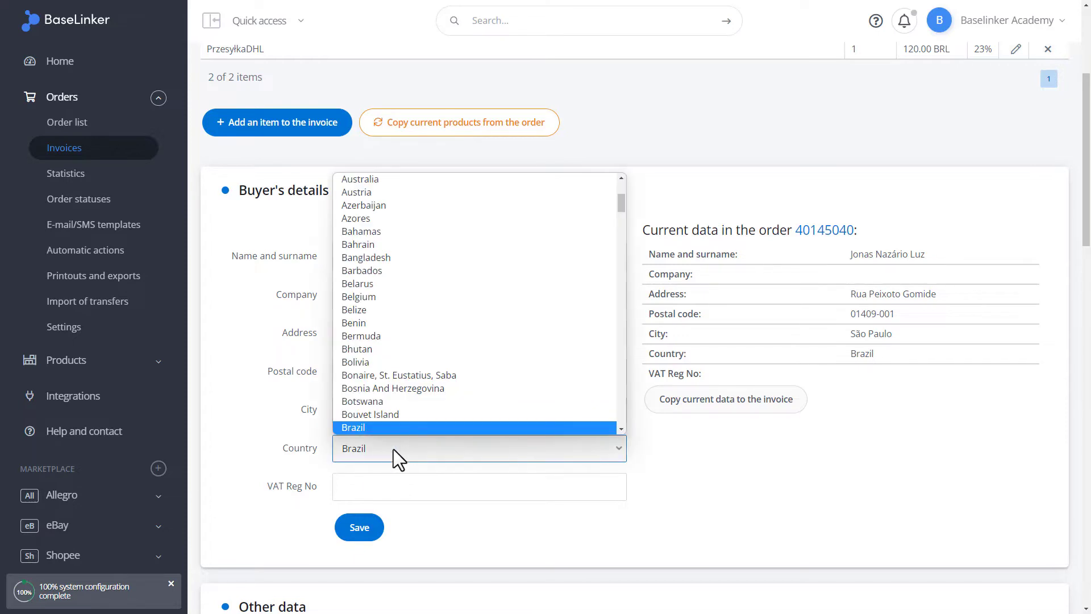
{"action": "left_click", "coordinate": [380, 481]}
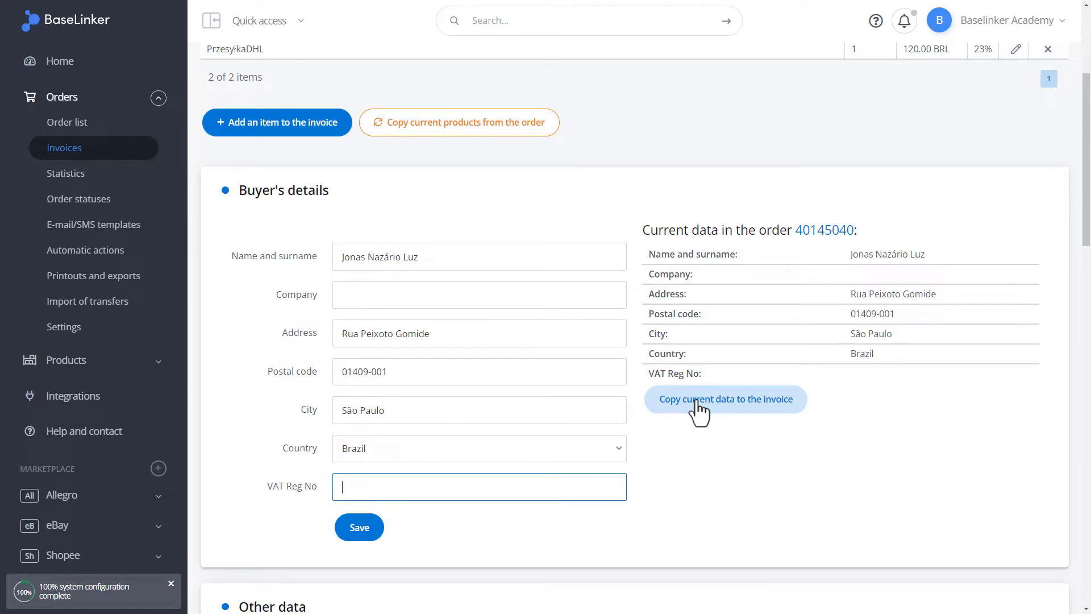
{"action": "left_click", "coordinate": [359, 527]}
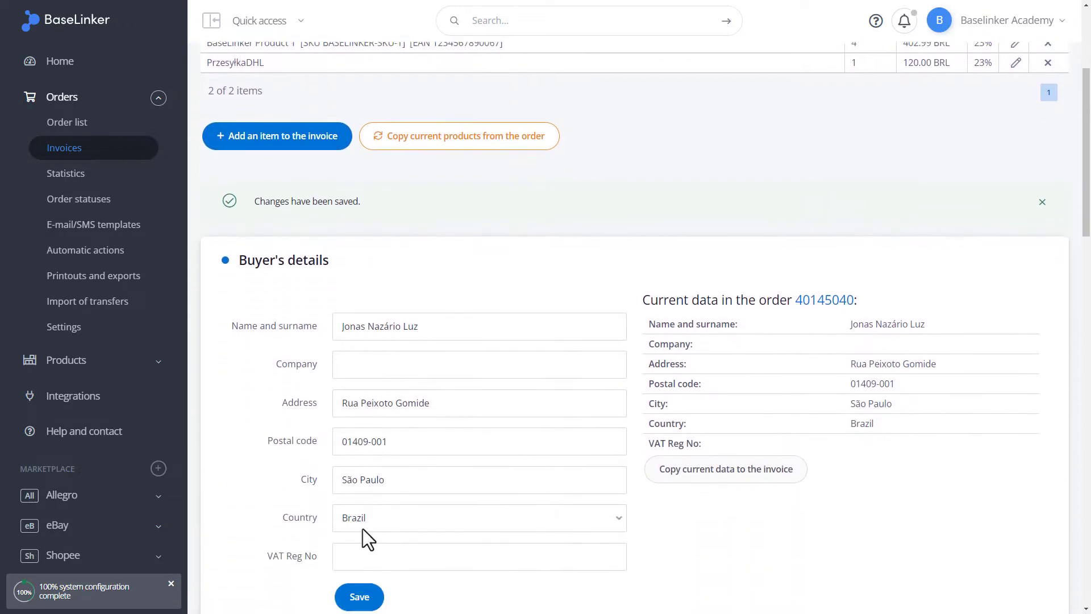
Step: Keep the Invoice numbering series and set the invoice number to 4
{"action": "scroll", "coordinate": [366, 543], "scroll_direction": "down", "scroll_amount": 3}
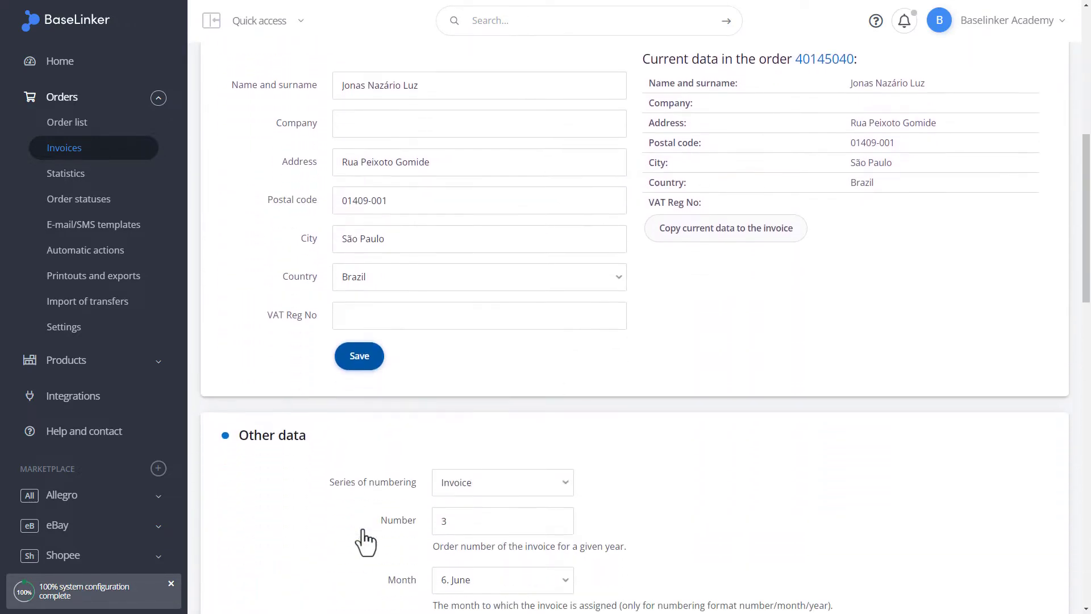
{"action": "scroll", "coordinate": [362, 528], "scroll_direction": "down", "scroll_amount": 6}
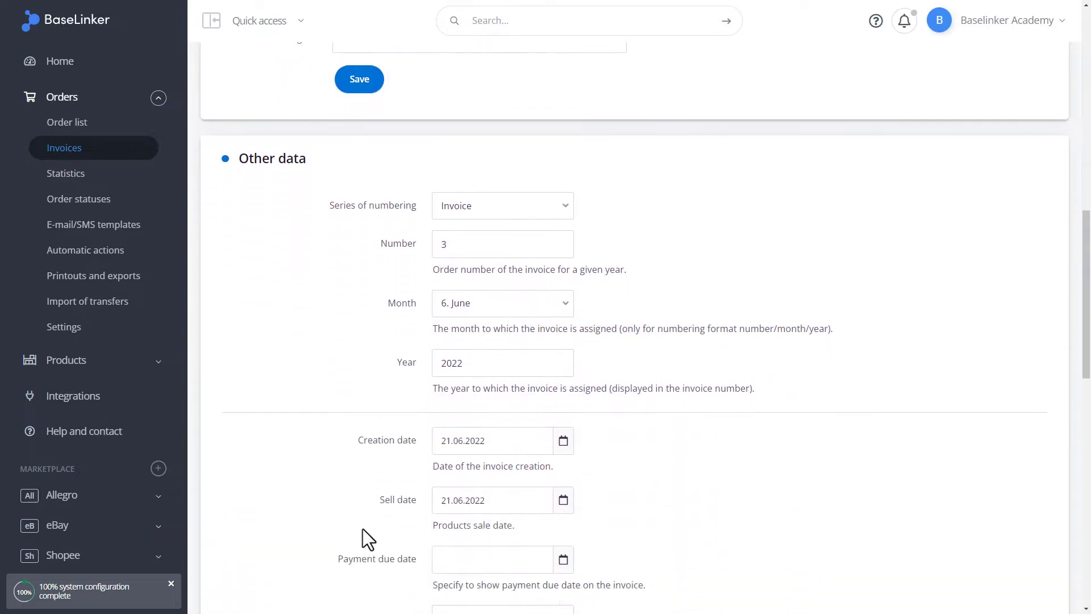
{"action": "scroll", "coordinate": [363, 529], "scroll_direction": "up", "scroll_amount": 1}
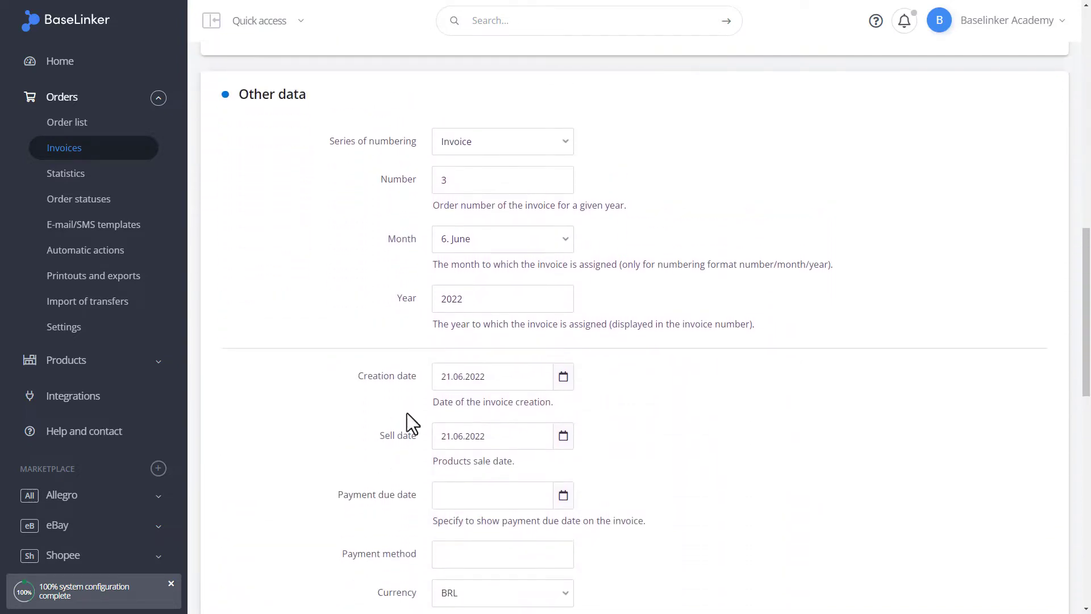
{"action": "left_click", "coordinate": [509, 146]}
{"action": "left_click", "coordinate": [509, 147]}
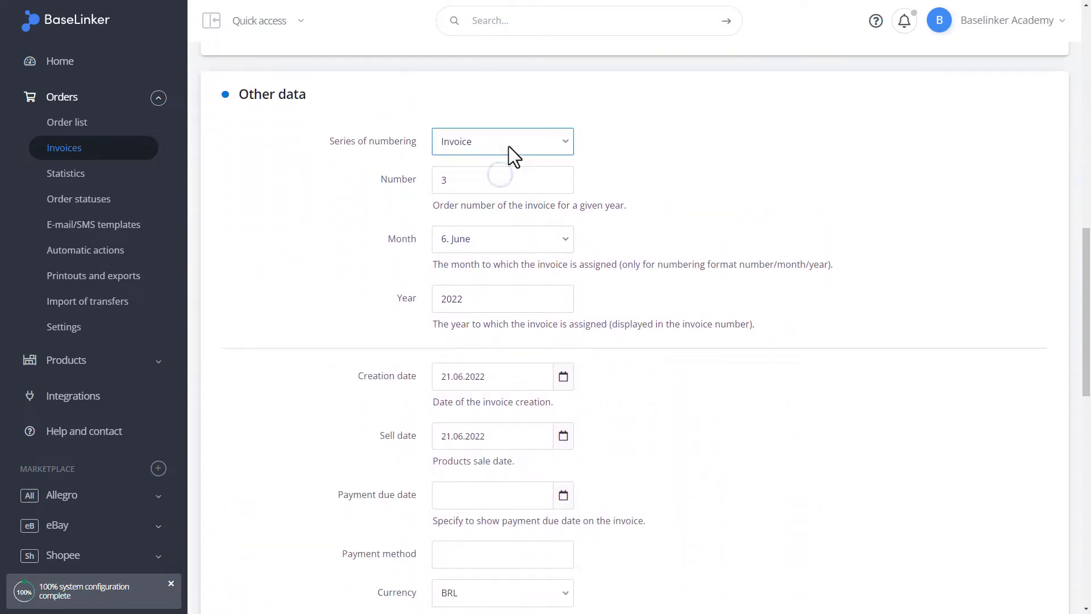
{"action": "left_click", "coordinate": [502, 177]}
{"action": "type", "text": "4"}
Step: Keep June as the invoice month and set the payment due date to 24.06.2022
{"action": "left_click", "coordinate": [506, 232]}
{"action": "left_click", "coordinate": [506, 232]}
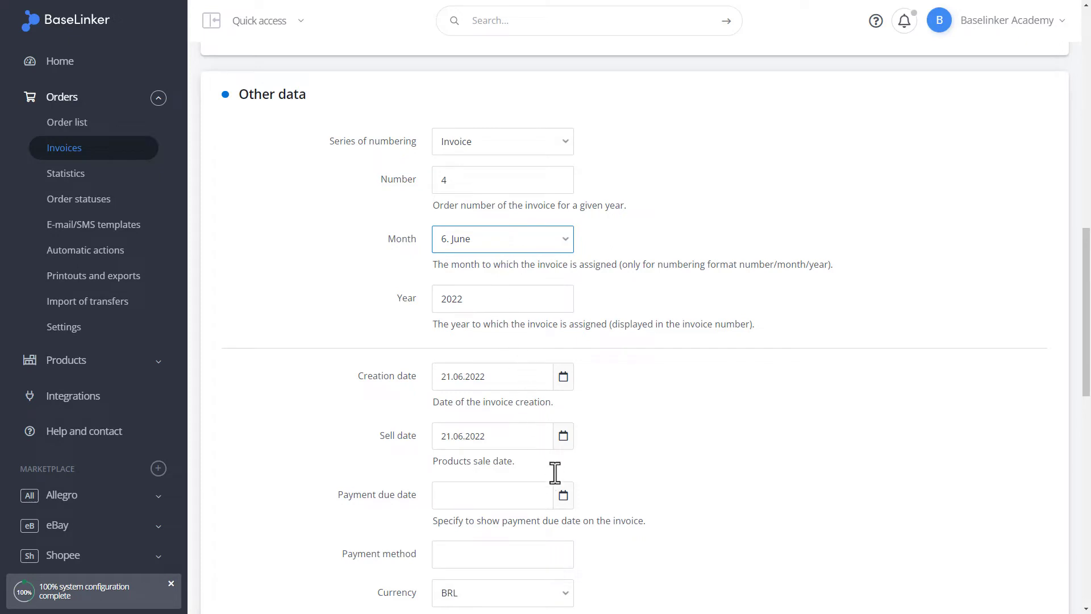
{"action": "left_click", "coordinate": [521, 500]}
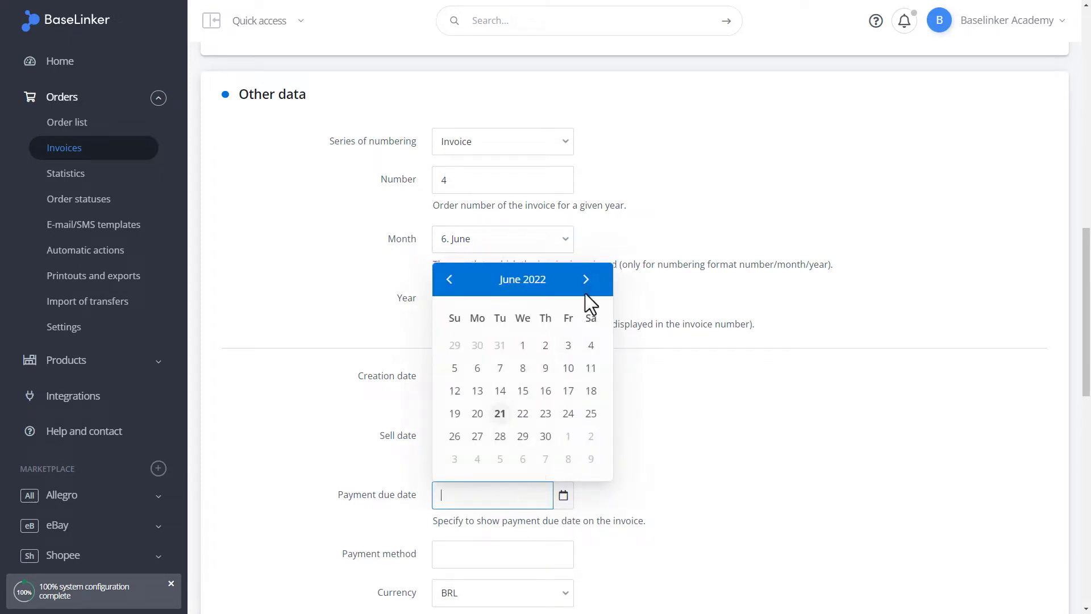
{"action": "left_click", "coordinate": [697, 374]}
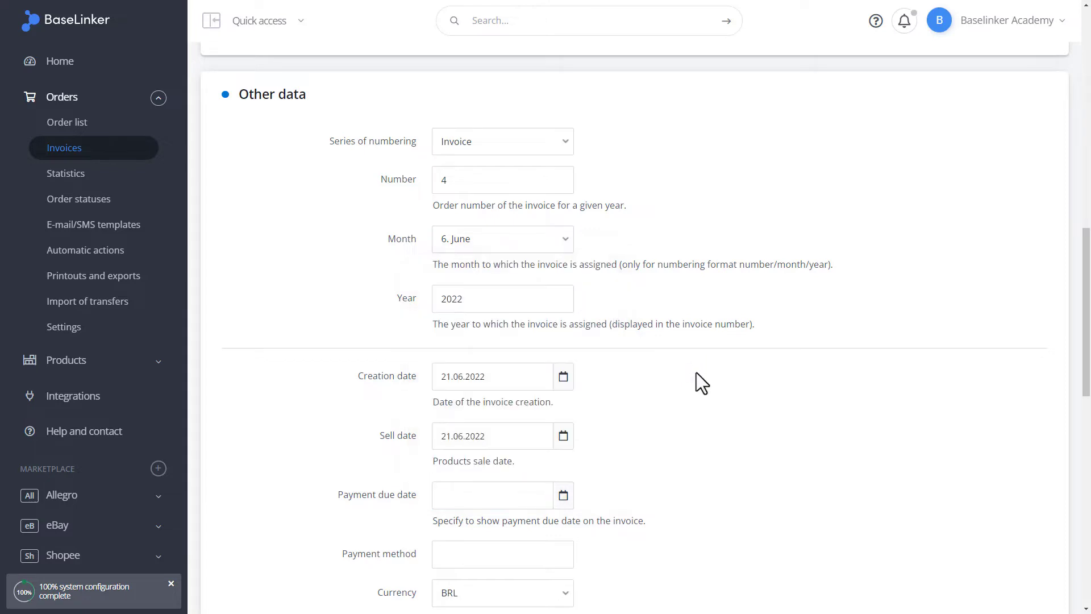
{"action": "left_click", "coordinate": [510, 503]}
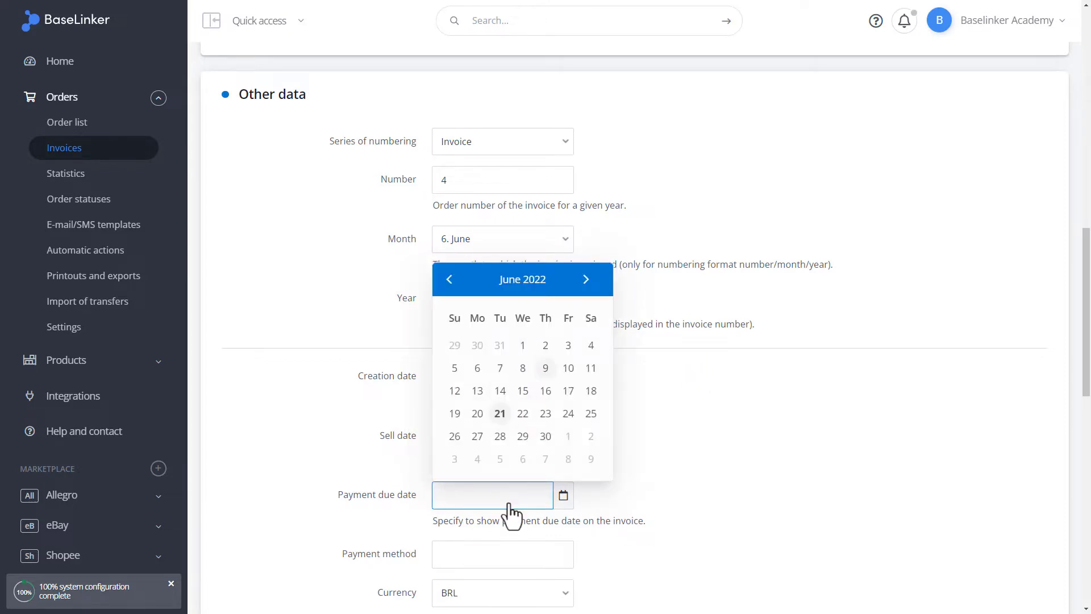
{"action": "left_click", "coordinate": [566, 414]}
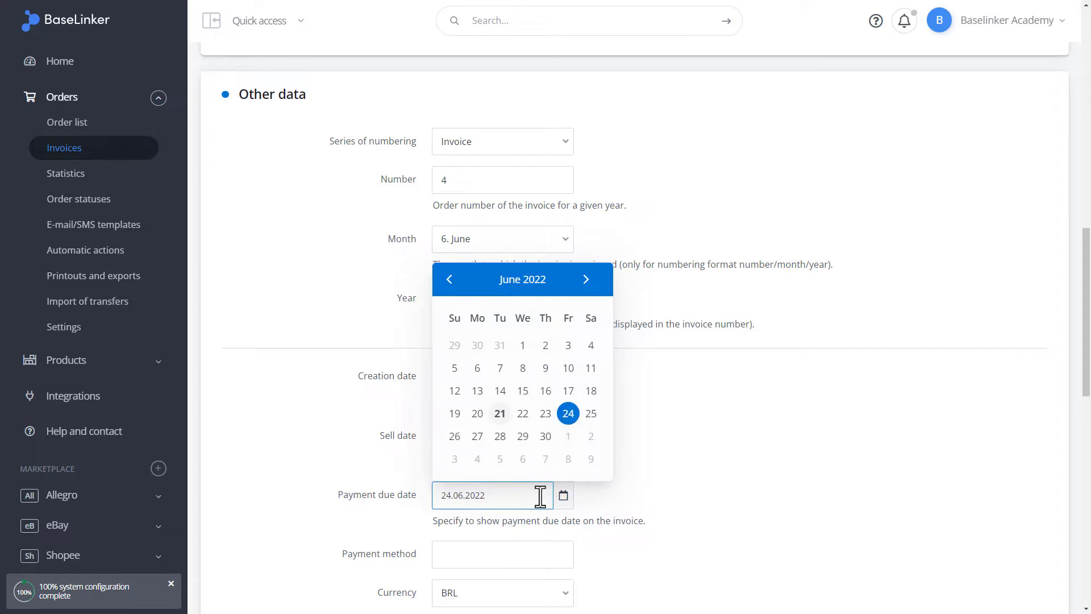
{"action": "scroll", "coordinate": [540, 495], "scroll_direction": "down", "scroll_amount": 3}
{"action": "left_click", "coordinate": [529, 472]}
Step: Enter Credit Card as the payment method and review the currency conversion fields
{"action": "left_click", "coordinate": [490, 386]}
{"action": "type", "text": "Credi"}
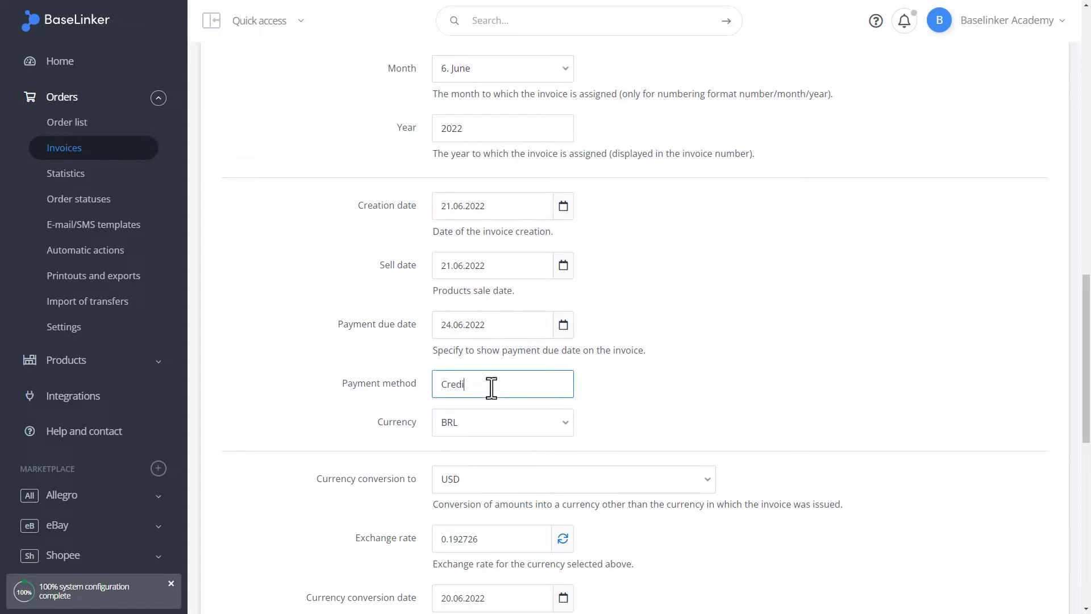
{"action": "type", "text": "t Card"}
{"action": "scroll", "coordinate": [490, 386], "scroll_direction": "down", "scroll_amount": 3}
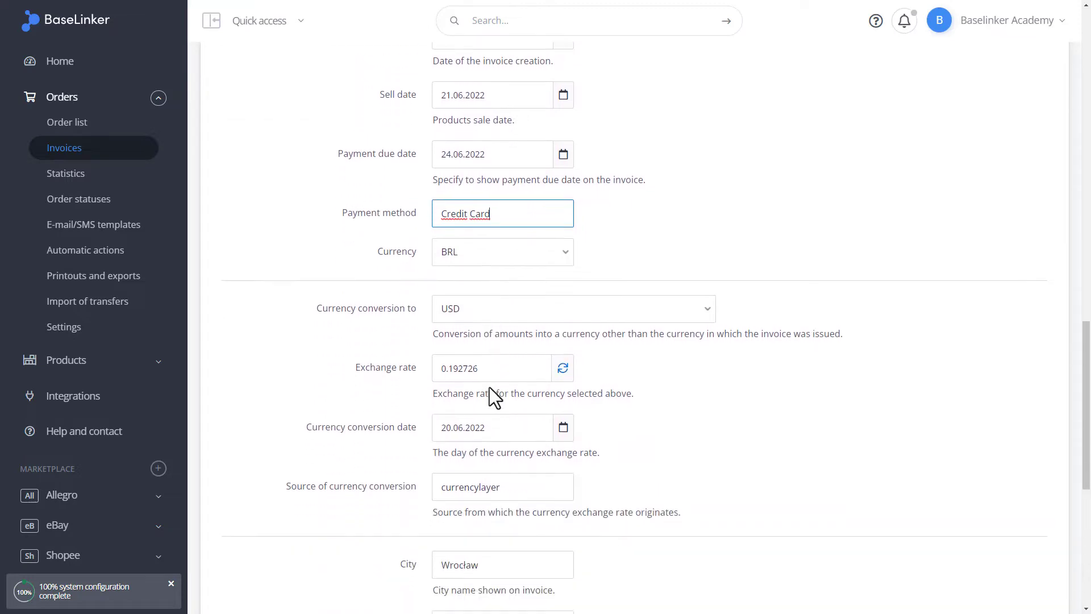
{"action": "scroll", "coordinate": [490, 387], "scroll_direction": "down", "scroll_amount": 1}
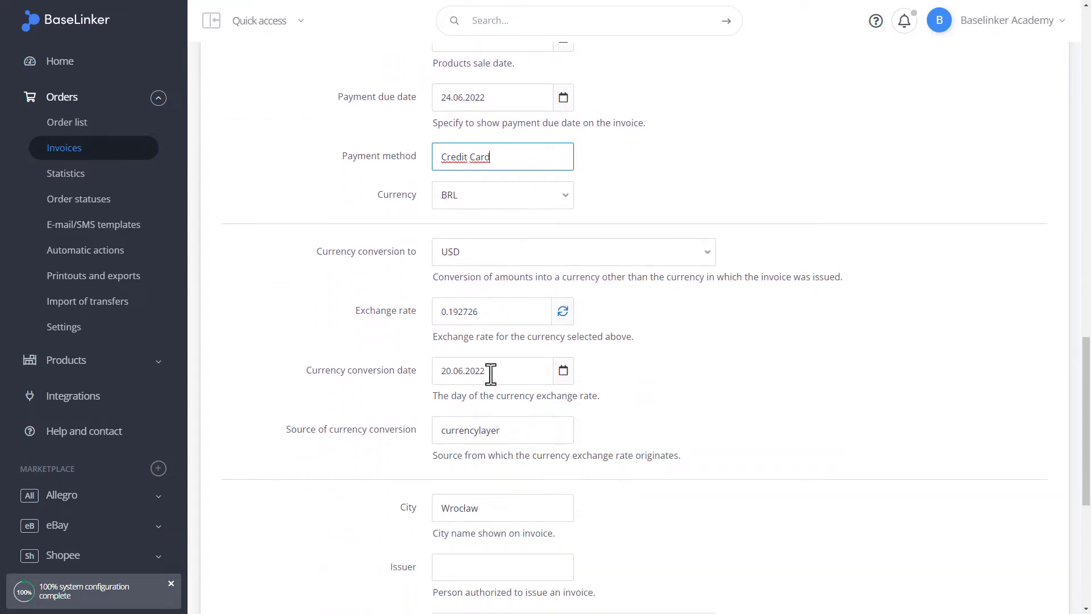
{"action": "left_click", "coordinate": [483, 258]}
{"action": "left_click", "coordinate": [483, 258]}
{"action": "double_click", "coordinate": [491, 311]}
{"action": "left_click", "coordinate": [504, 371]}
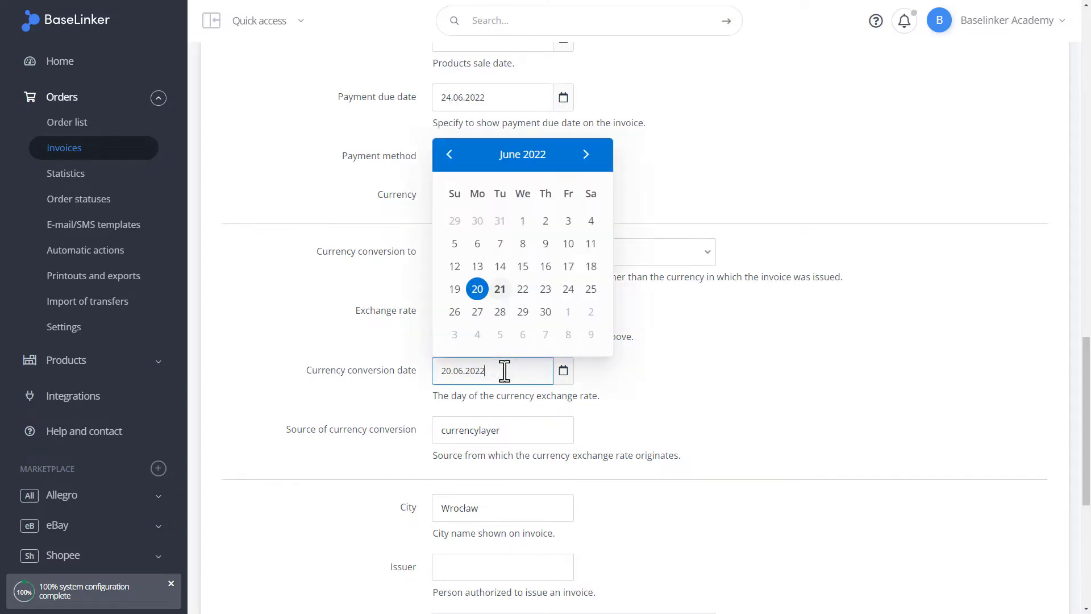
{"action": "left_click", "coordinate": [514, 422]}
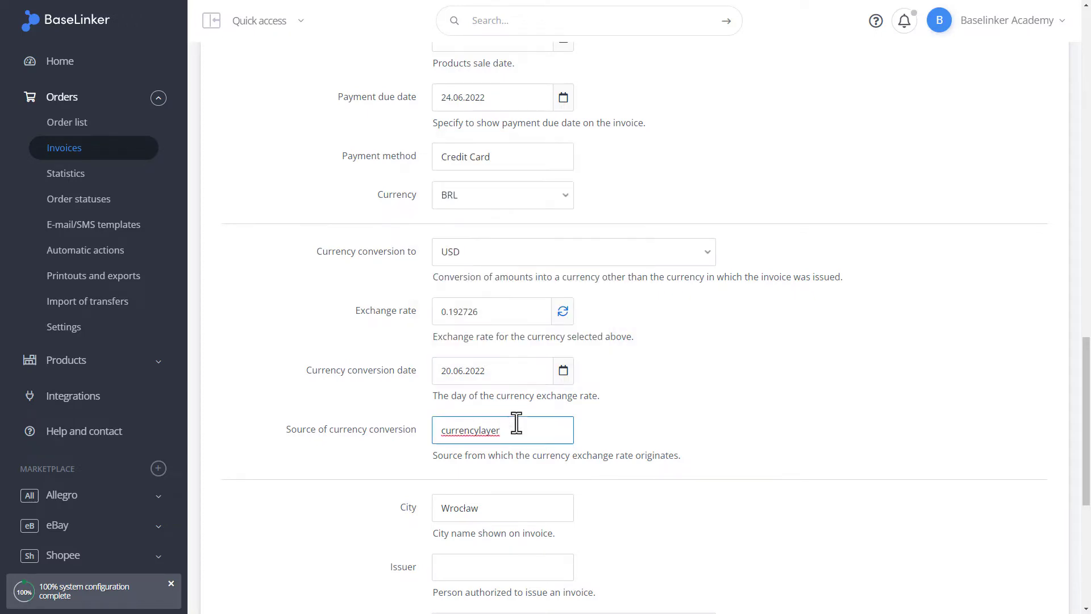
Step: Check the invoice city and seller details, save the other data, and return to the header
{"action": "scroll", "coordinate": [516, 423], "scroll_direction": "down", "scroll_amount": 2}
{"action": "scroll", "coordinate": [516, 422], "scroll_direction": "down", "scroll_amount": 2}
{"action": "left_click", "coordinate": [512, 284]}
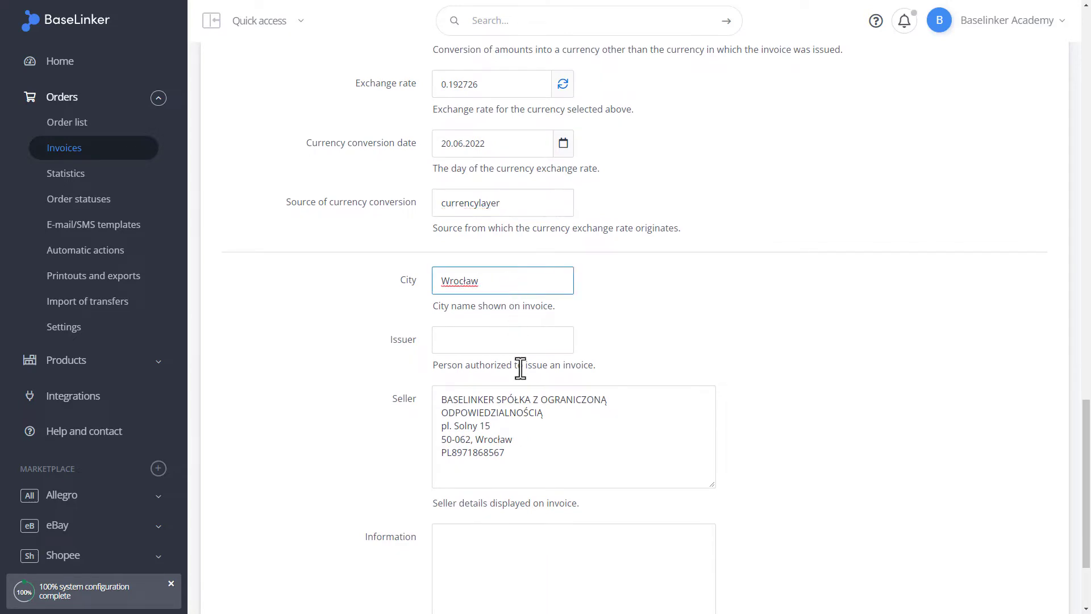
{"action": "scroll", "coordinate": [520, 368], "scroll_direction": "down", "scroll_amount": 2}
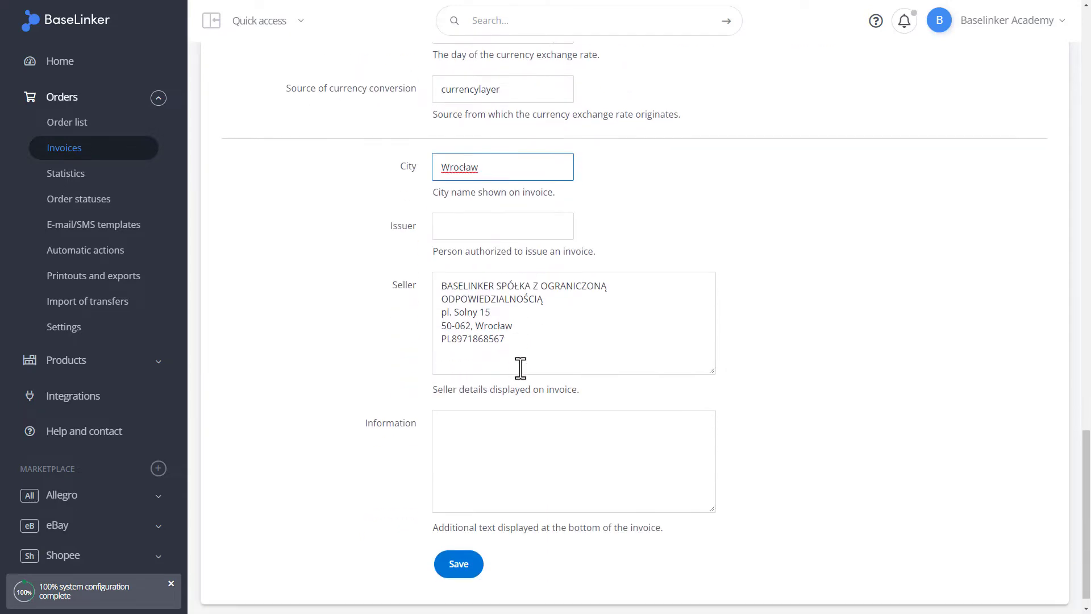
{"action": "left_click", "coordinate": [535, 325]}
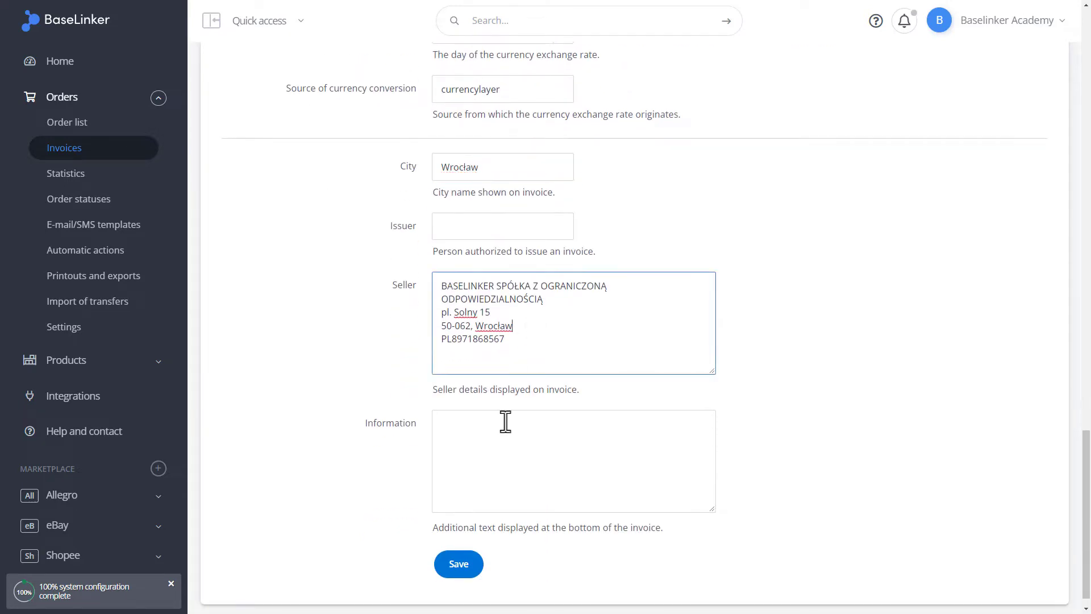
{"action": "left_click", "coordinate": [459, 563]}
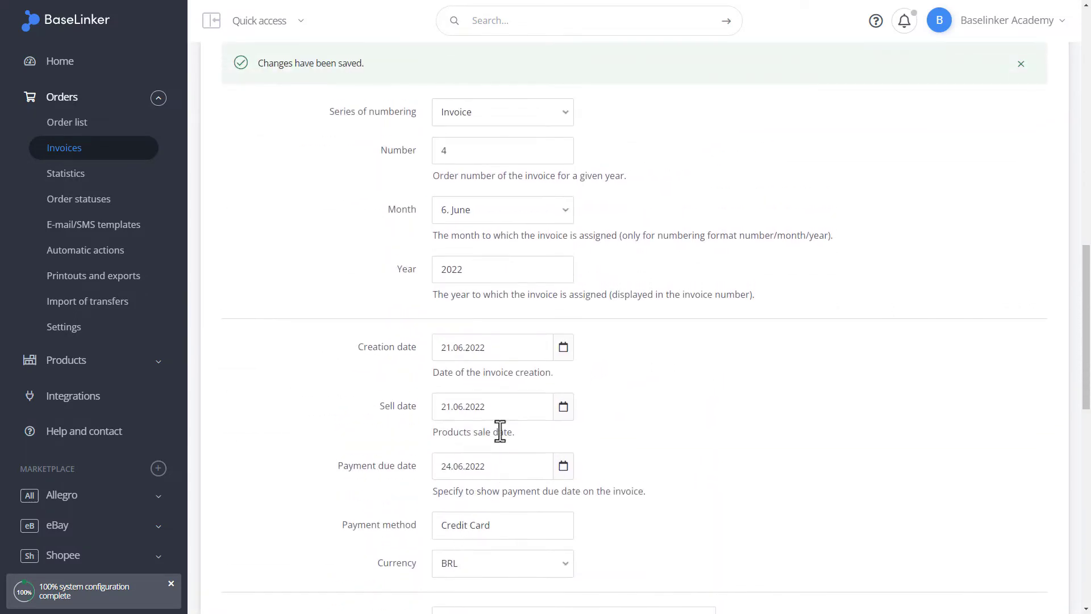
{"action": "scroll", "coordinate": [534, 313], "scroll_direction": "up", "scroll_amount": 9}
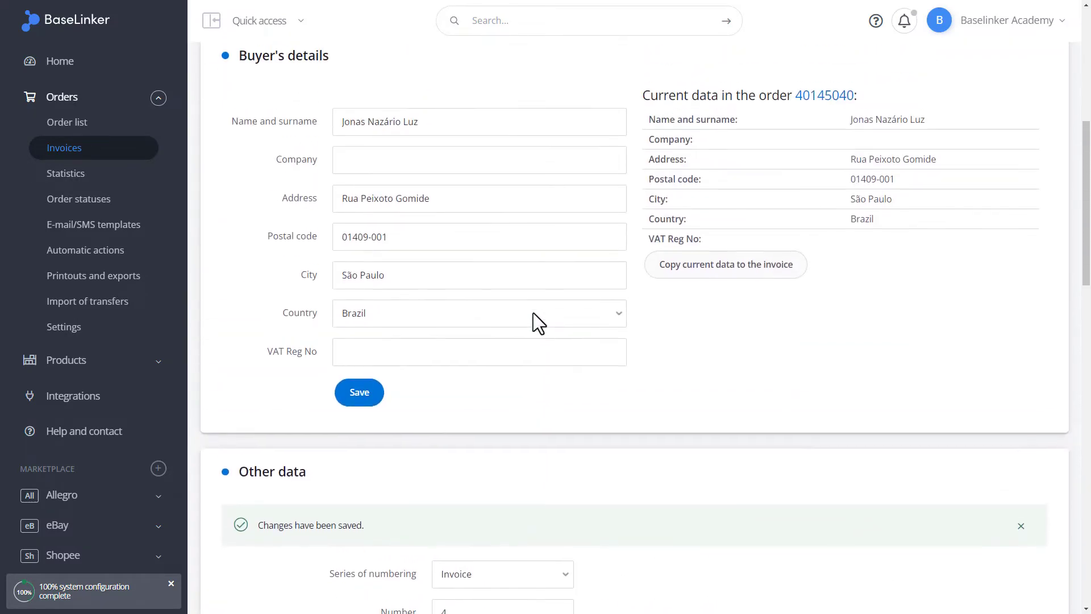
{"action": "scroll", "coordinate": [536, 312], "scroll_direction": "up", "scroll_amount": 6}
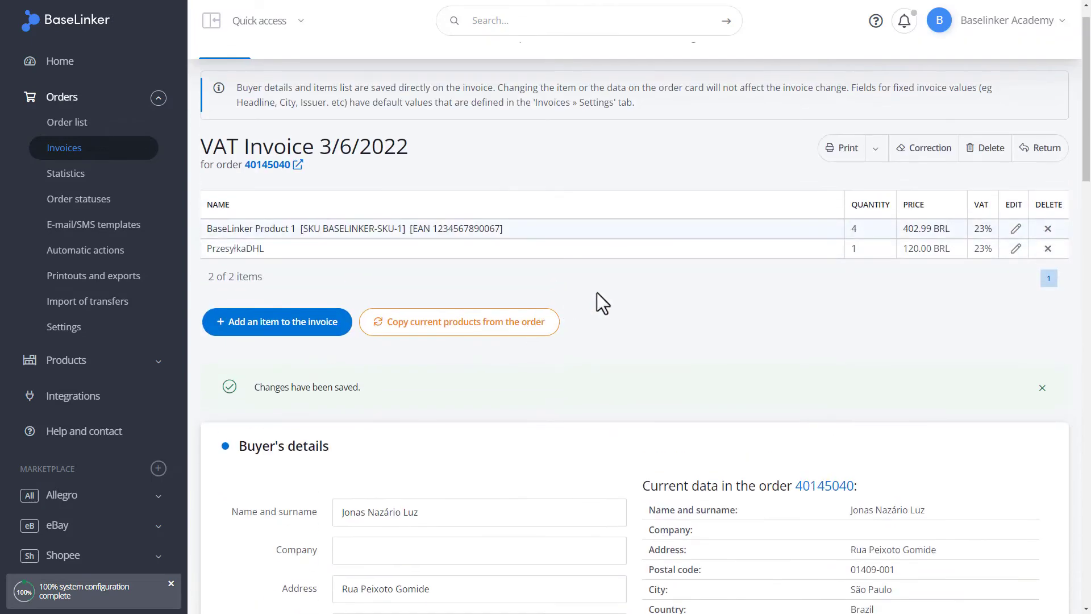
{"action": "left_click", "coordinate": [1044, 153]}
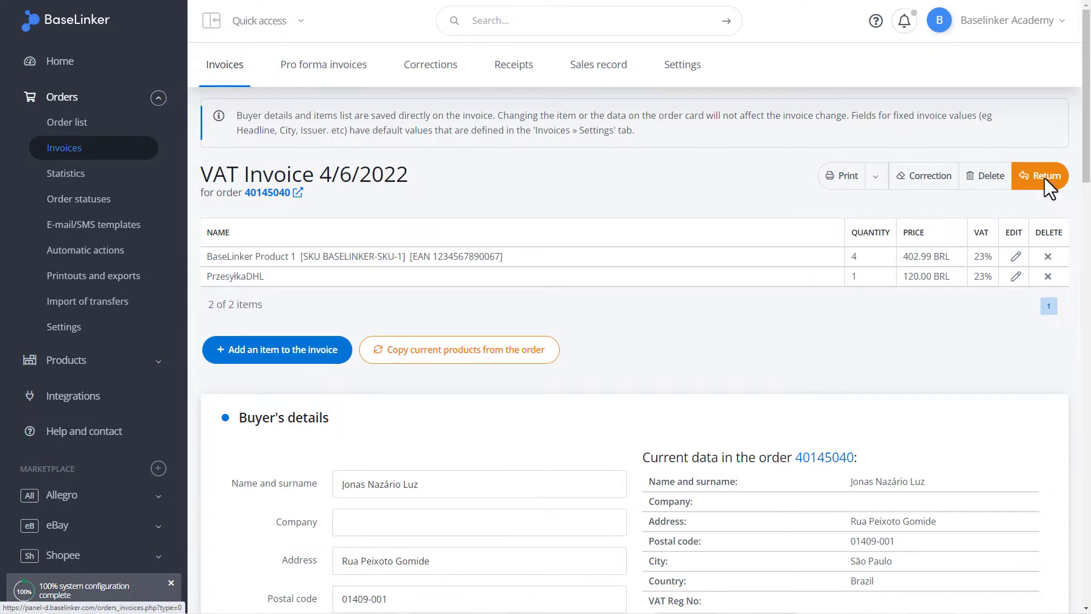
Step: Go back to the invoice list, view invoice 4/6/2022's PDF, and abandon a correction started there
{"action": "left_click", "coordinate": [1045, 178]}
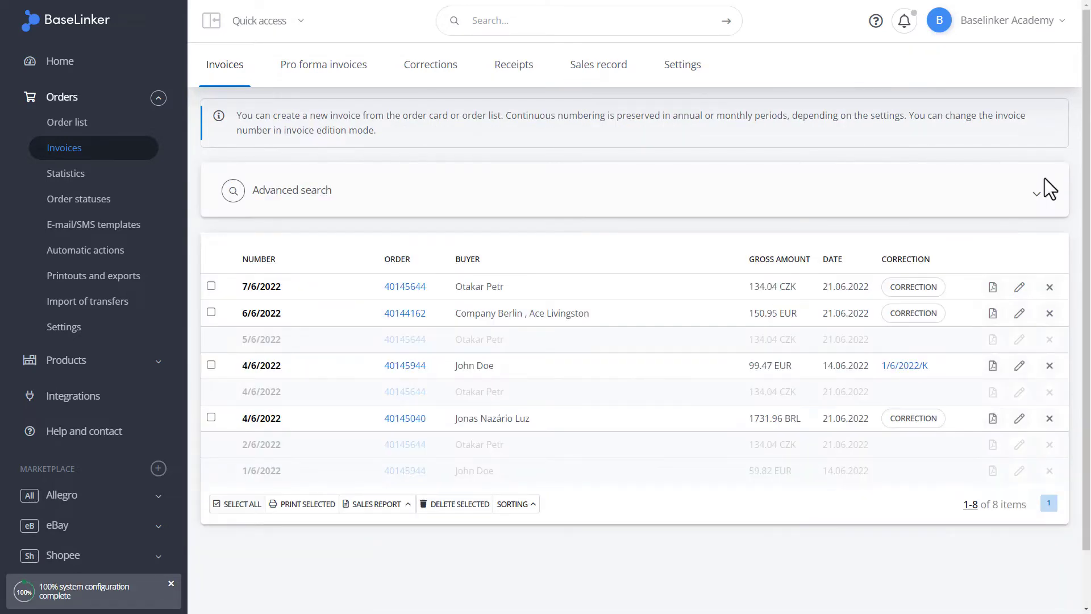
{"action": "left_click", "coordinate": [992, 419]}
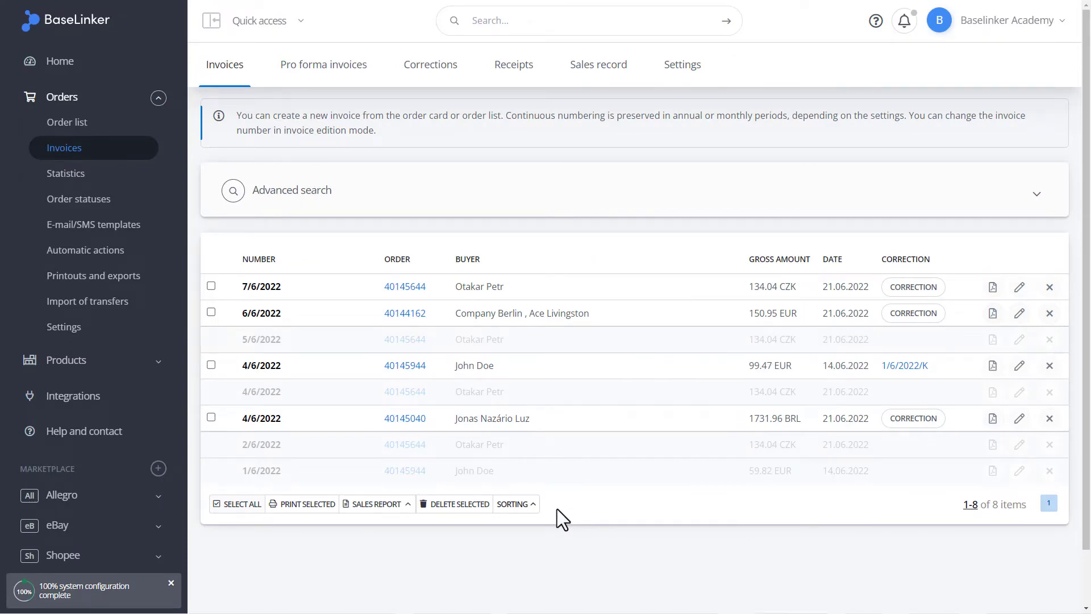
{"action": "left_click", "coordinate": [913, 419]}
{"action": "left_click", "coordinate": [588, 118]}
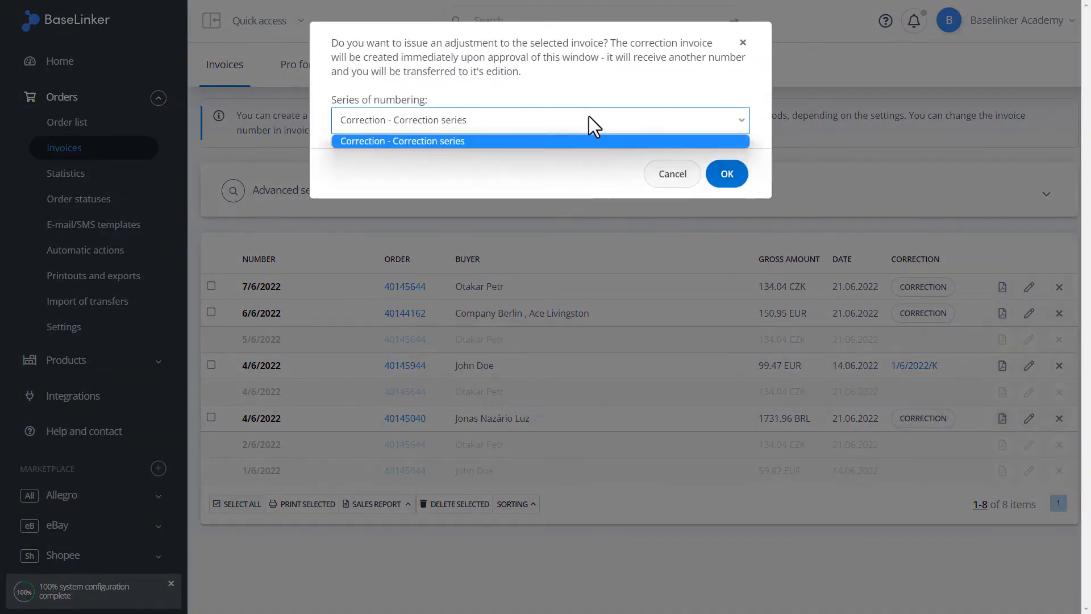
{"action": "left_click", "coordinate": [637, 173]}
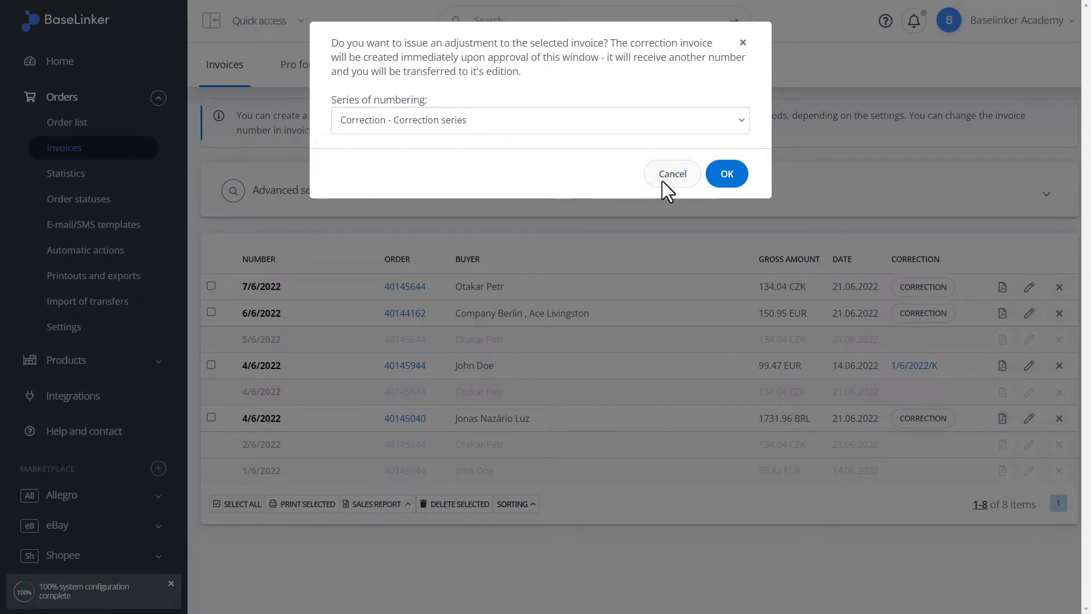
{"action": "left_click", "coordinate": [663, 180]}
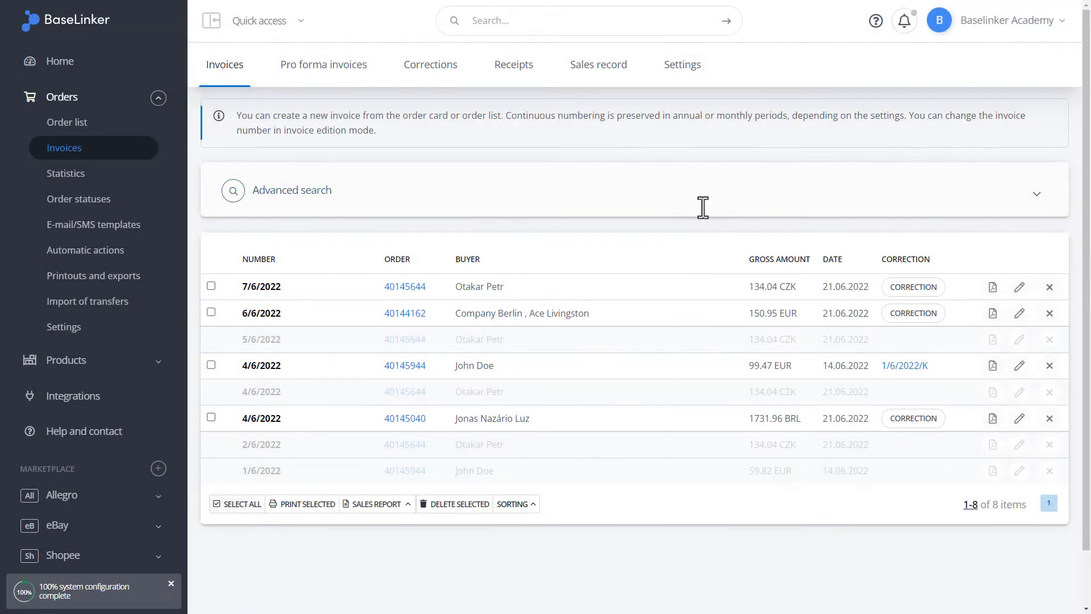
Step: From invoice 4/6/2022's edit page, create a correction in the Correction numbering series
{"action": "left_click", "coordinate": [1019, 420]}
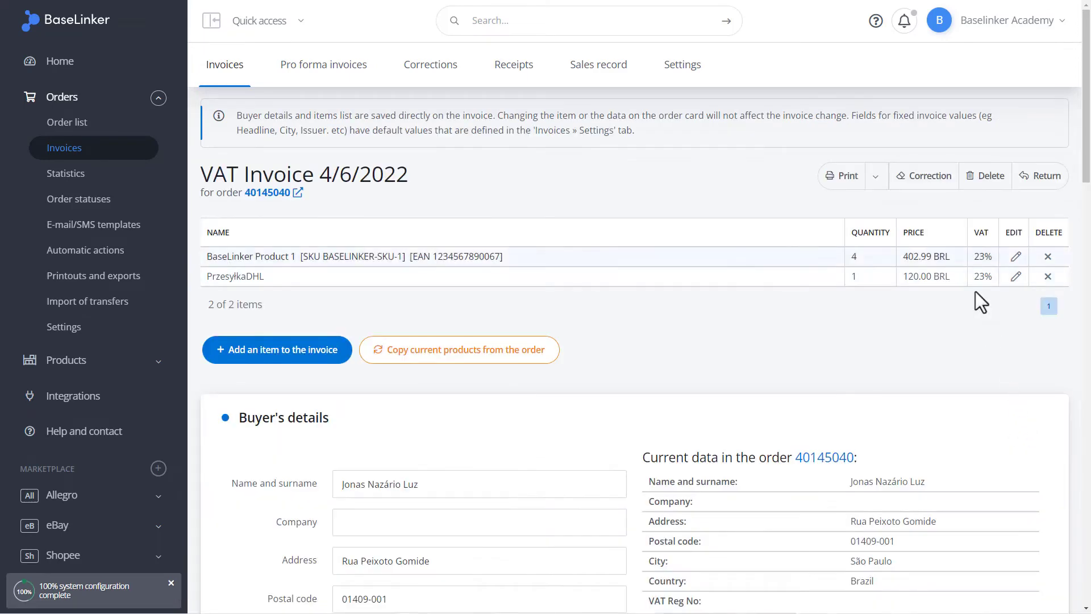
{"action": "left_click", "coordinate": [901, 176]}
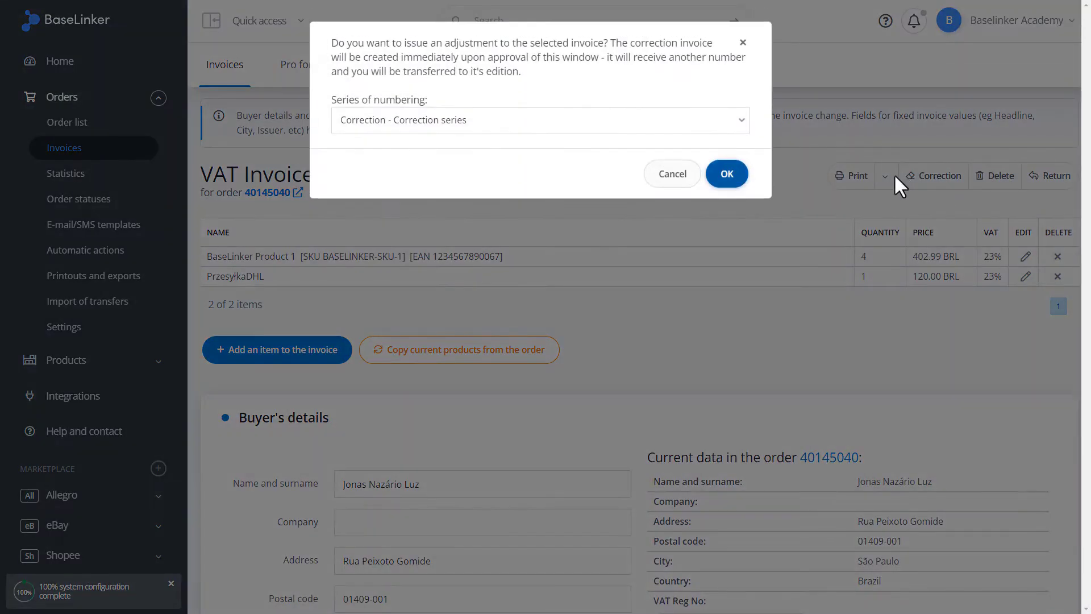
{"action": "left_click", "coordinate": [597, 120]}
{"action": "left_click", "coordinate": [596, 121]}
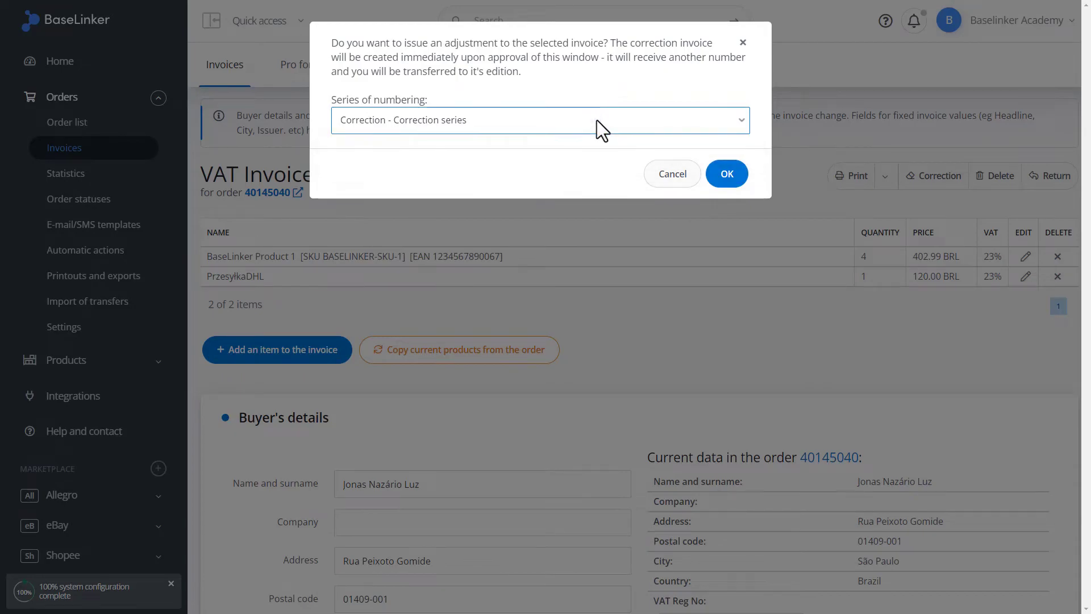
{"action": "left_click", "coordinate": [743, 179]}
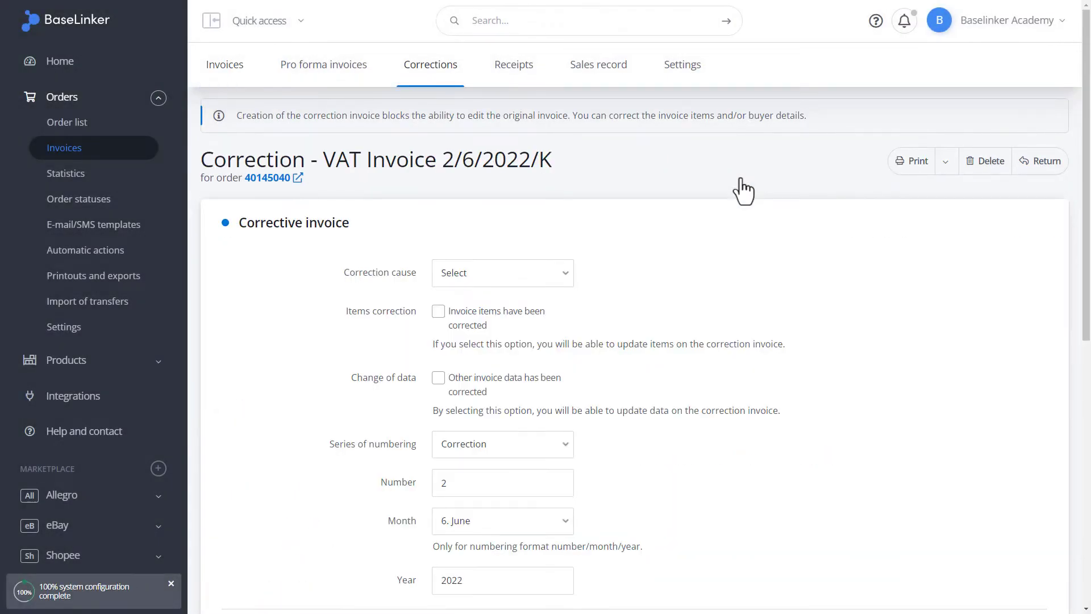
Step: Set the correction cause to 'return the goods', keep the Correction series, and save
{"action": "scroll", "coordinate": [650, 240], "scroll_direction": "down", "scroll_amount": 2}
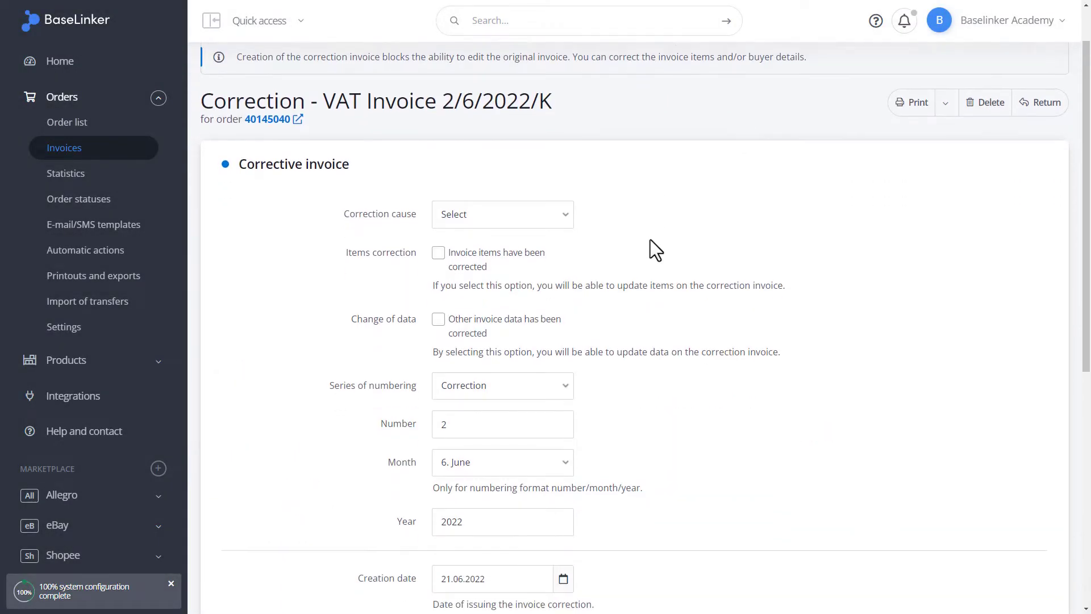
{"action": "left_click", "coordinate": [542, 160]}
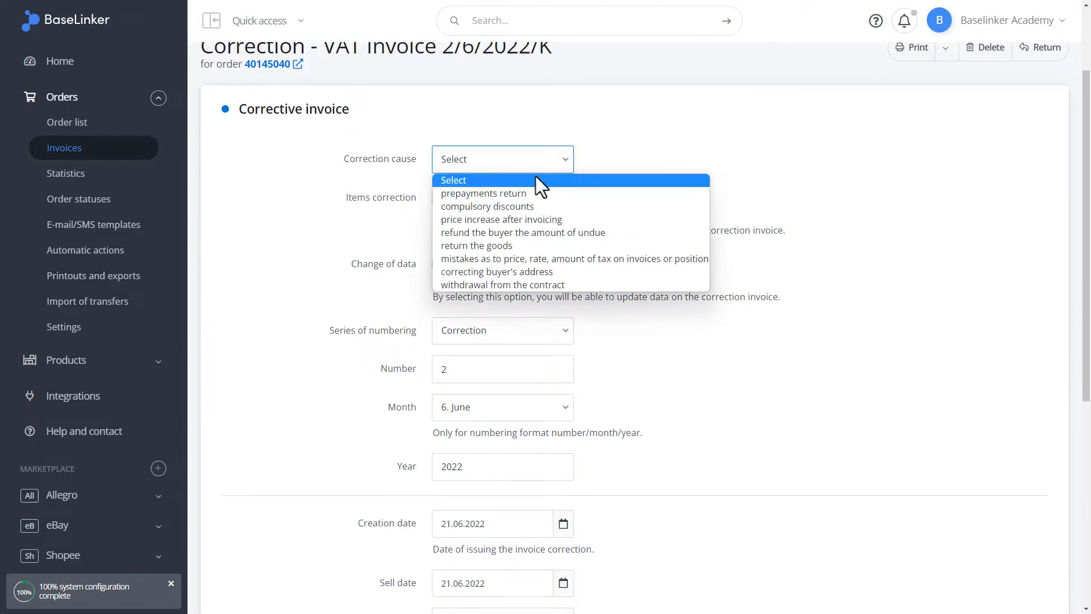
{"action": "left_click", "coordinate": [507, 246]}
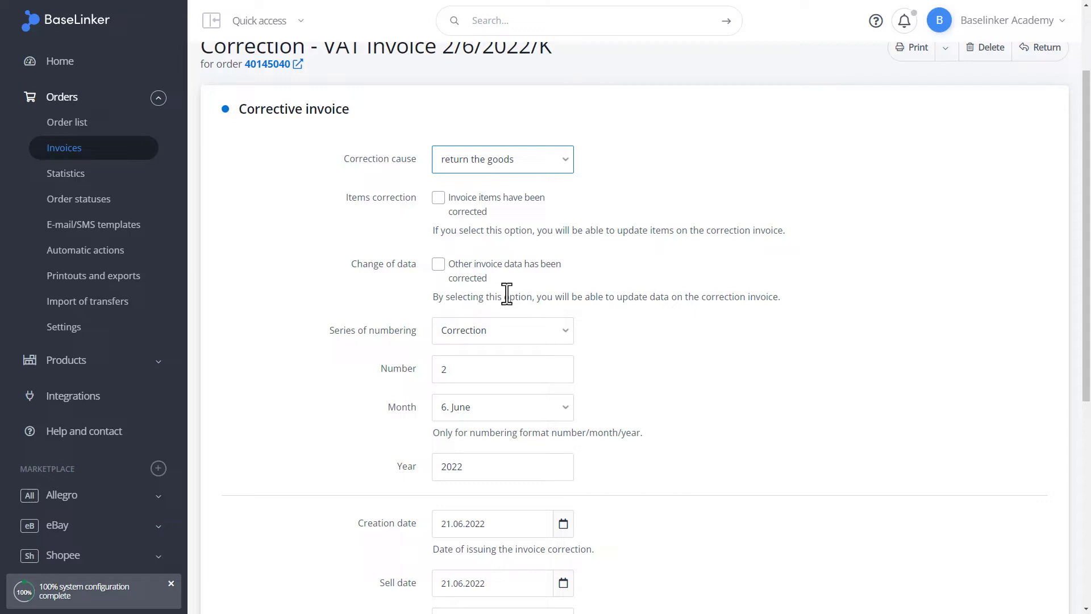
{"action": "left_click", "coordinate": [509, 335]}
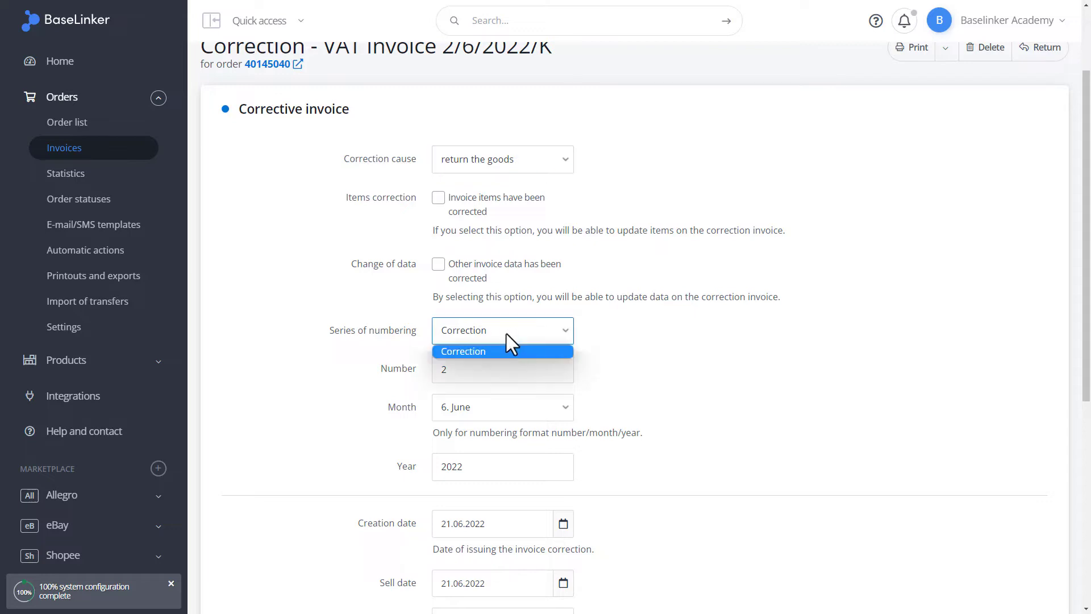
{"action": "left_click", "coordinate": [500, 329]}
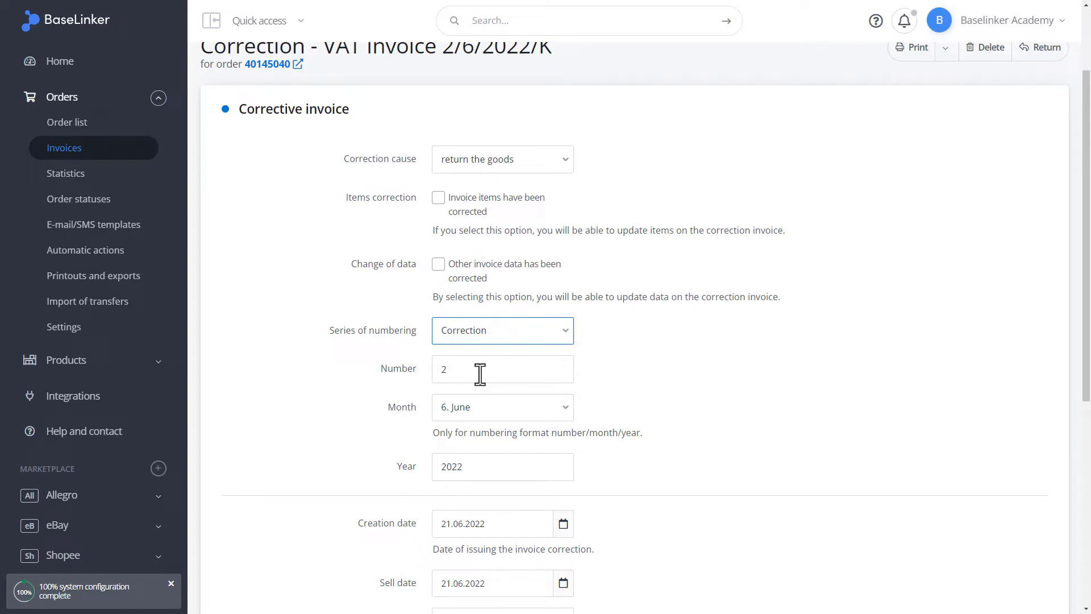
{"action": "scroll", "coordinate": [480, 374], "scroll_direction": "down", "scroll_amount": 2}
{"action": "scroll", "coordinate": [480, 375], "scroll_direction": "down", "scroll_amount": 2}
{"action": "scroll", "coordinate": [479, 373], "scroll_direction": "down", "scroll_amount": 2}
{"action": "scroll", "coordinate": [478, 373], "scroll_direction": "down", "scroll_amount": 1}
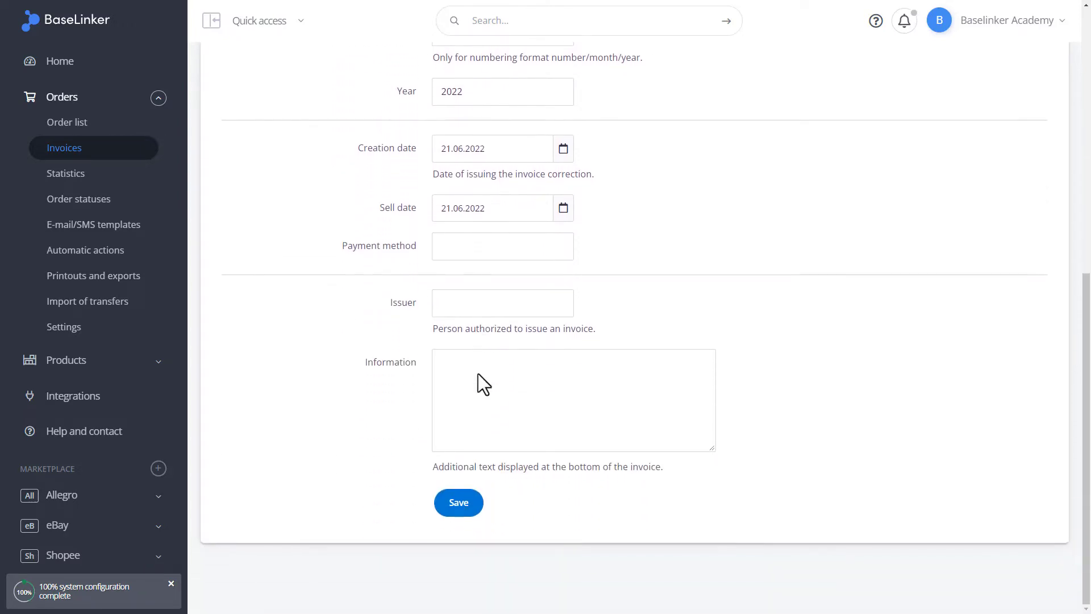
{"action": "left_click", "coordinate": [465, 503]}
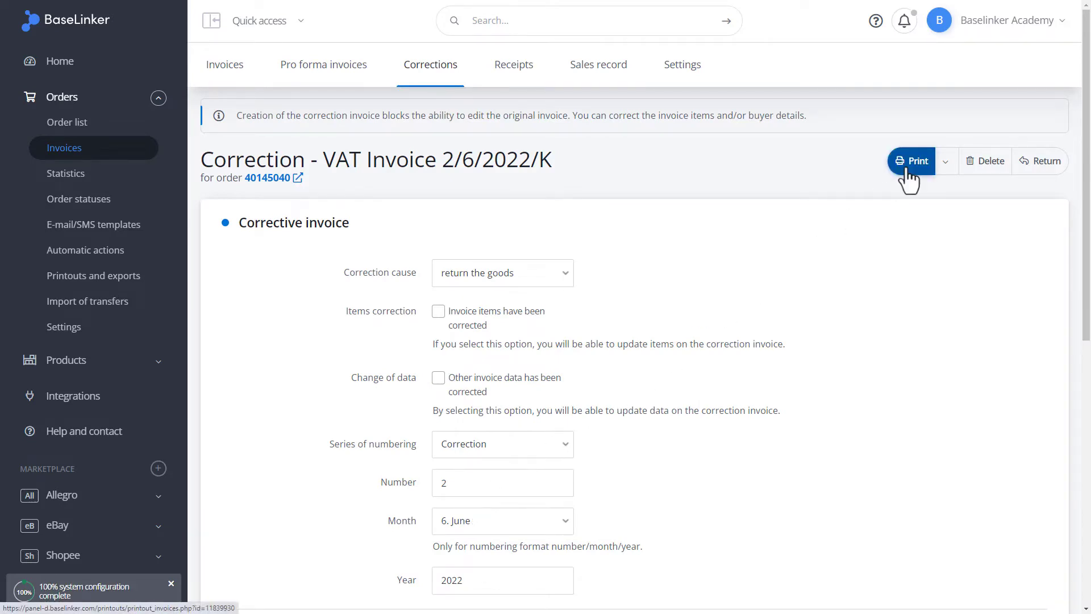
Step: Print a duplicate of the correction, then view and close correction 2/6/2022/K's printout
{"action": "left_click", "coordinate": [944, 167]}
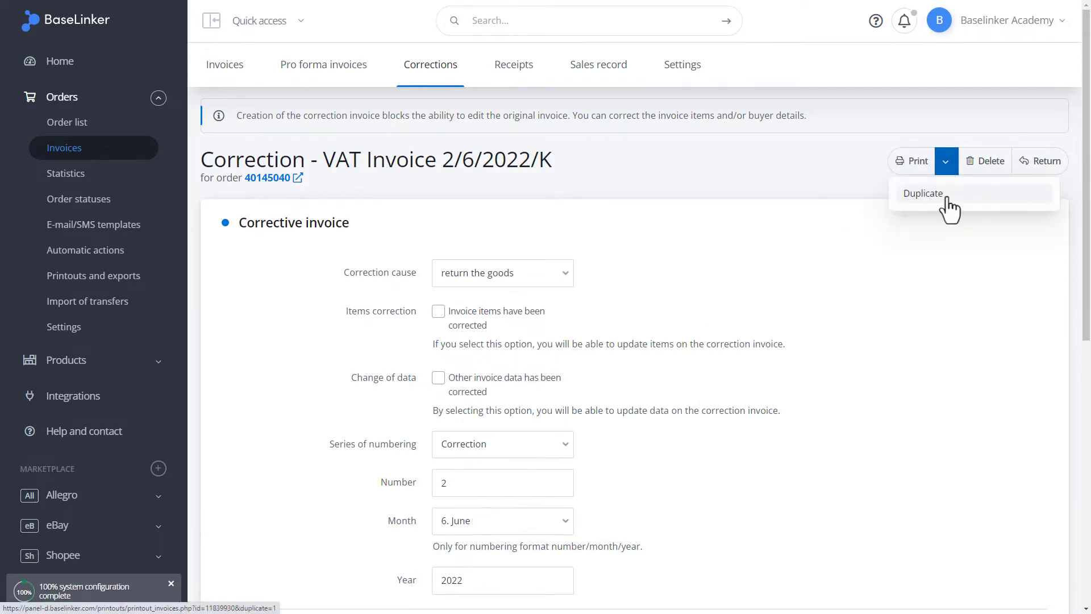
{"action": "left_click", "coordinate": [946, 200]}
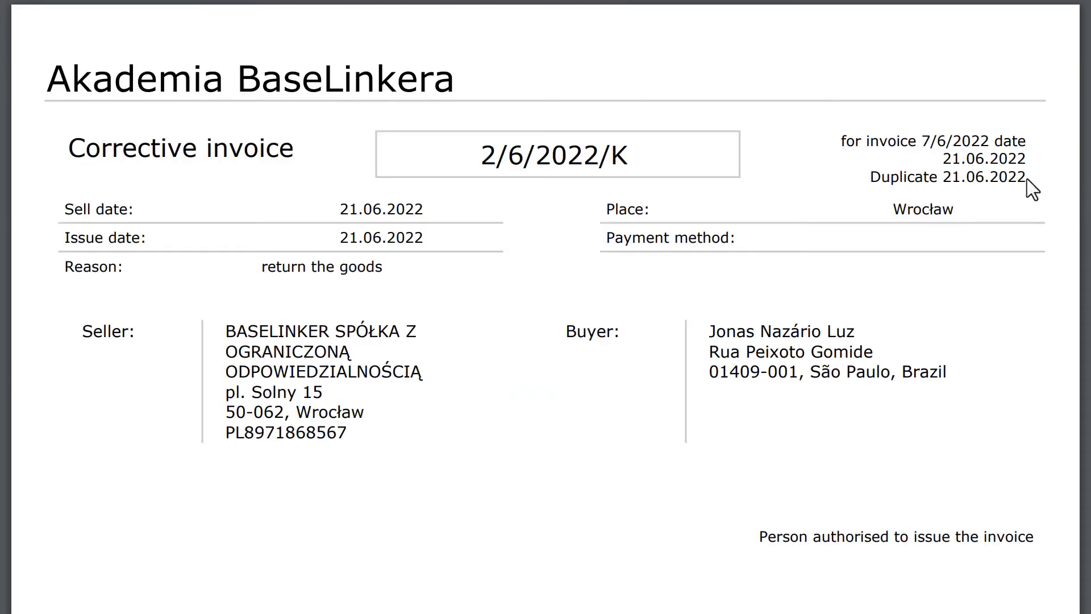
{"action": "key", "text": "Escape"}
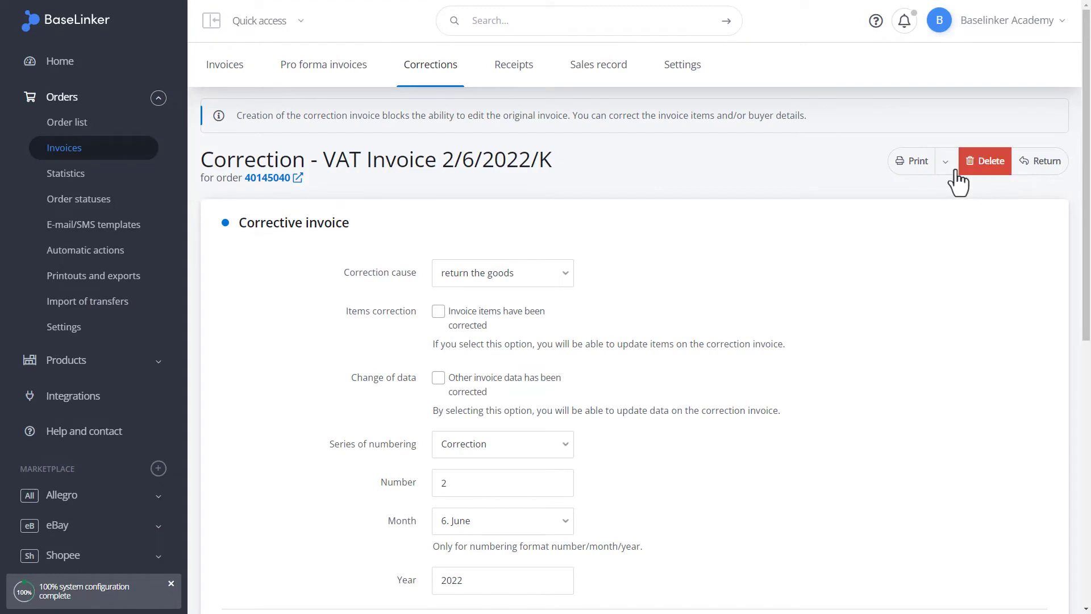
{"action": "left_click", "coordinate": [1035, 162]}
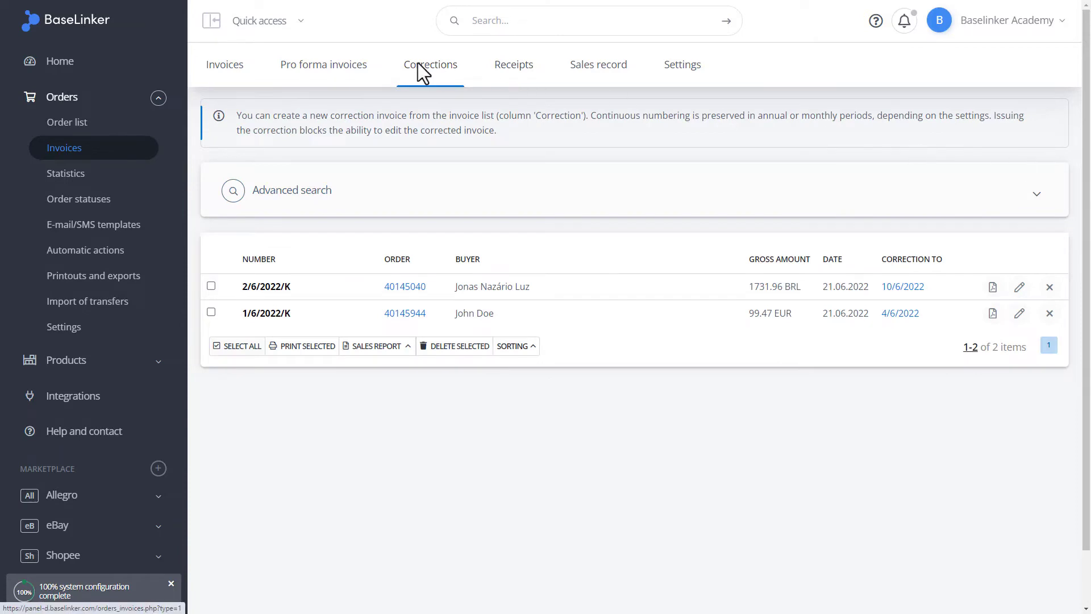
{"action": "left_click", "coordinate": [267, 287]}
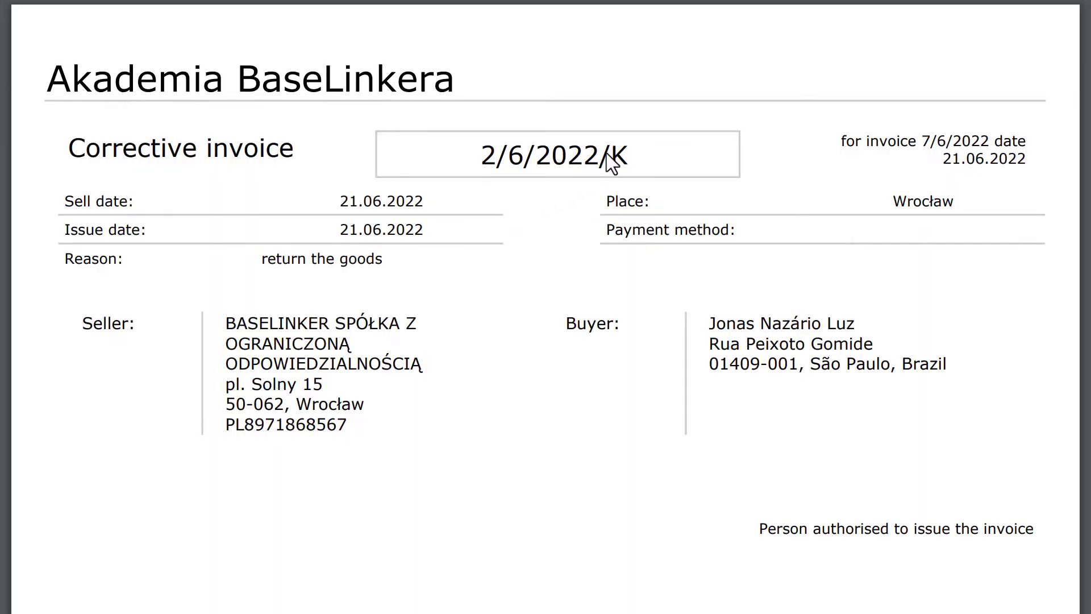
{"action": "key", "text": "ctrl+w"}
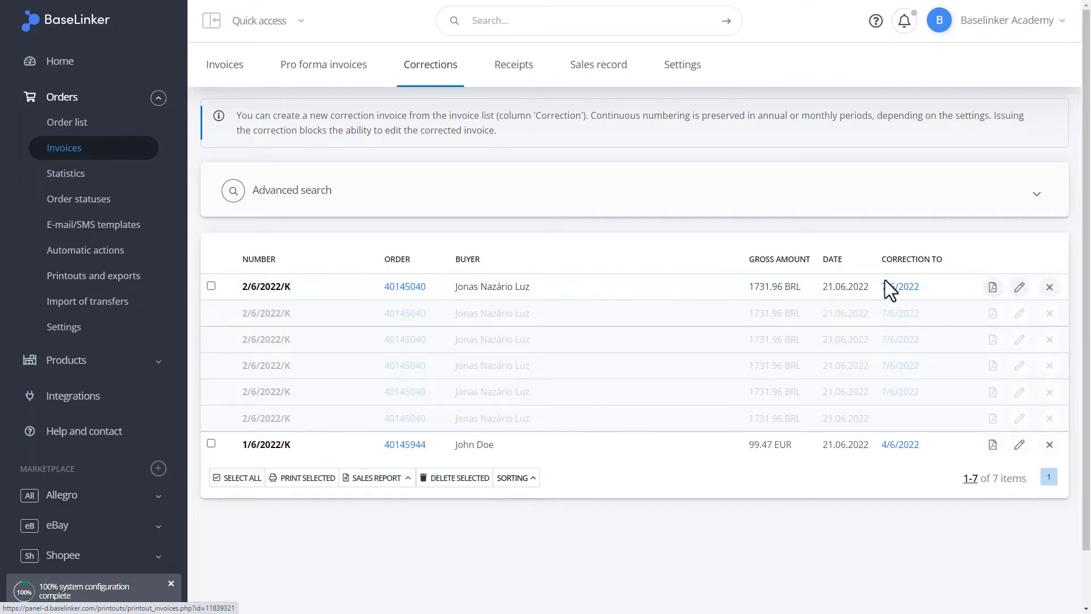
Step: Switch to the Invoices list and check invoice 7/6/2022's linked correction 2/6/2022/K
{"action": "left_click", "coordinate": [219, 71]}
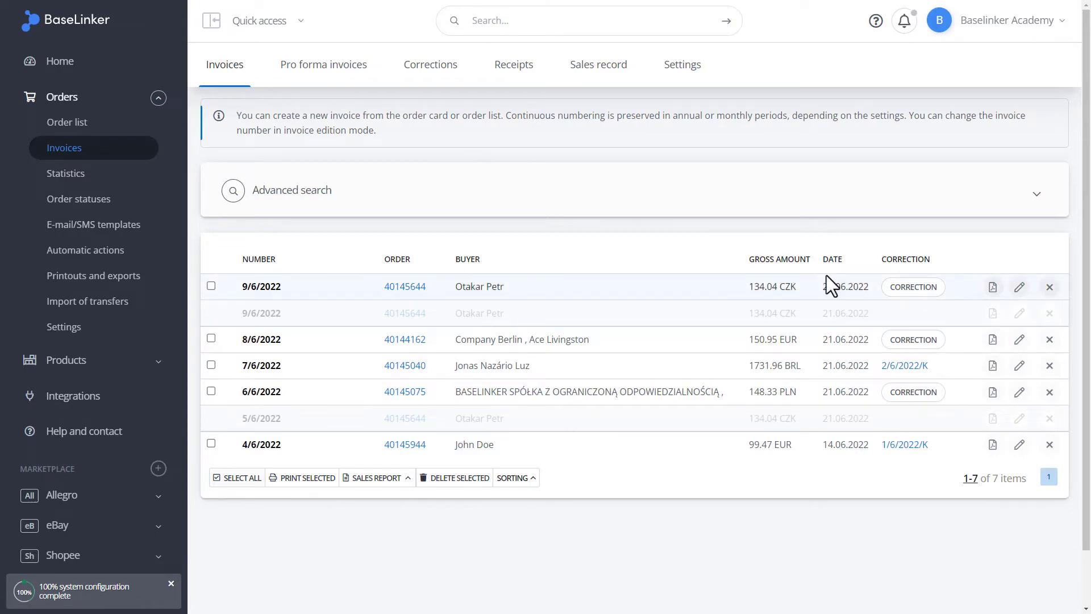
{"action": "left_click_drag", "start_coordinate": [933, 366], "coordinate": [881, 370]}
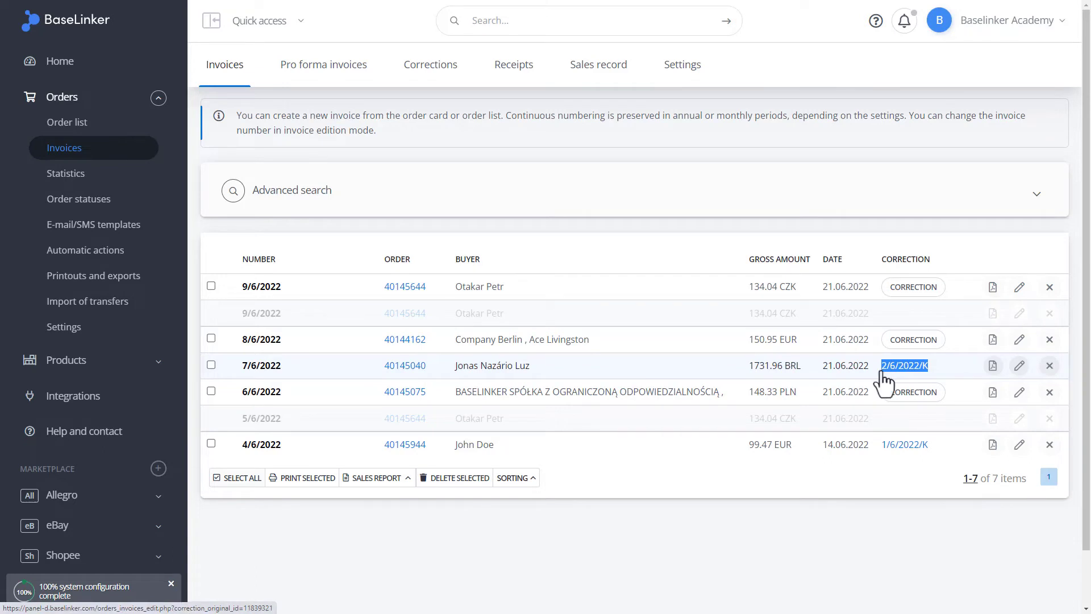
{"action": "left_click", "coordinate": [931, 367]}
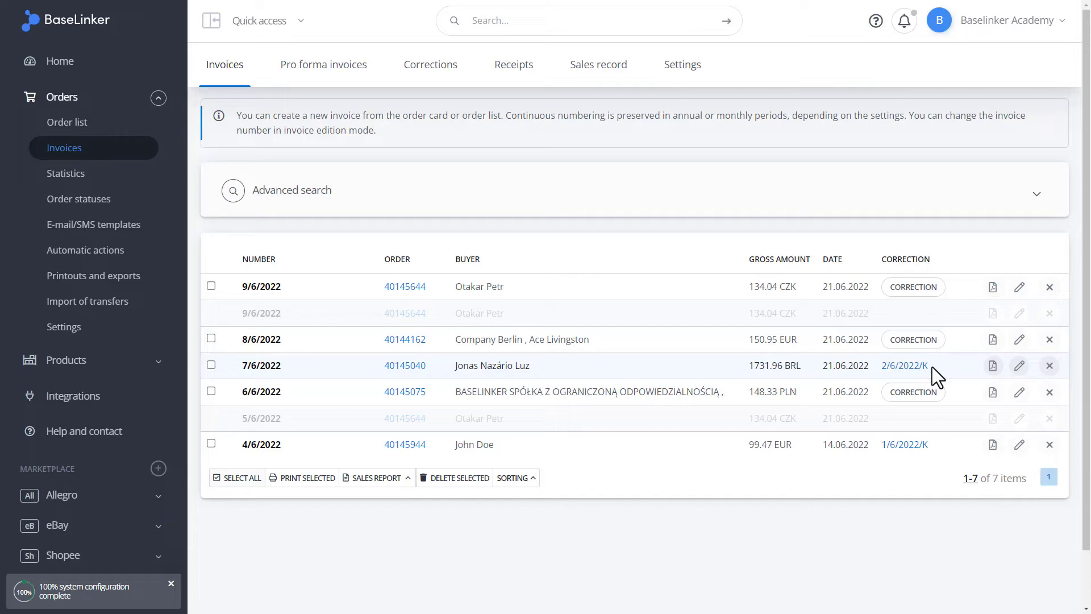
Step: Filter the order list to orders with Paid payment status
{"action": "left_click", "coordinate": [134, 135]}
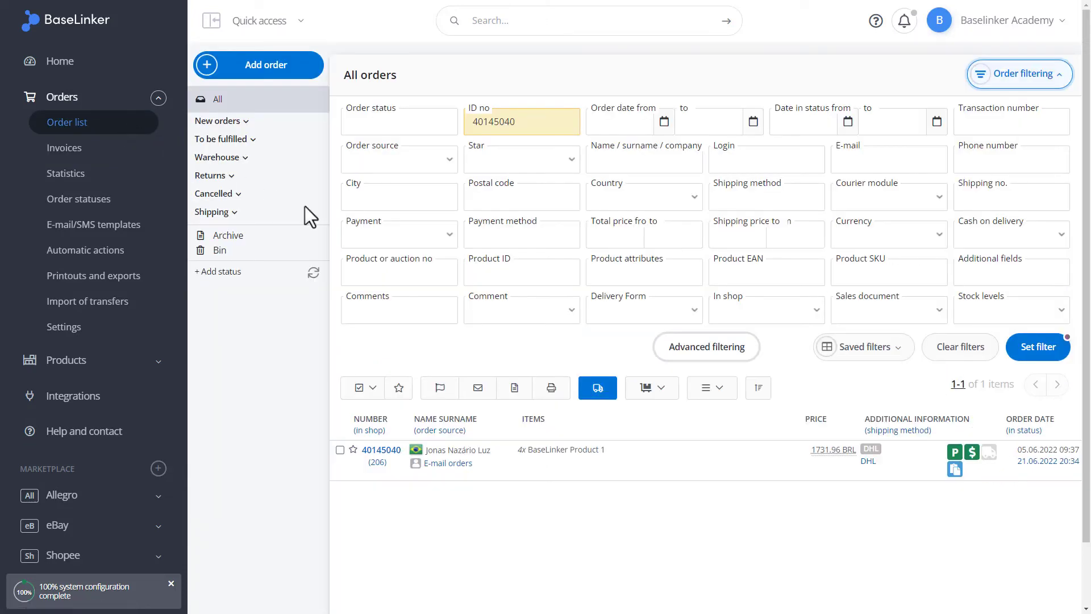
{"action": "left_click", "coordinate": [374, 240]}
{"action": "left_click", "coordinate": [368, 266]}
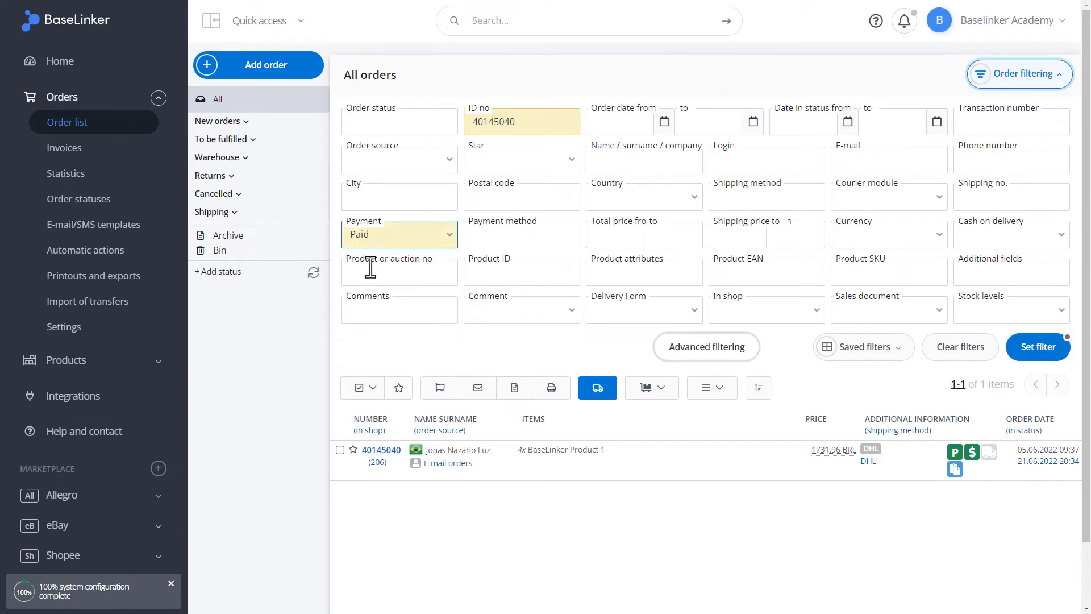
{"action": "left_click", "coordinate": [1029, 359]}
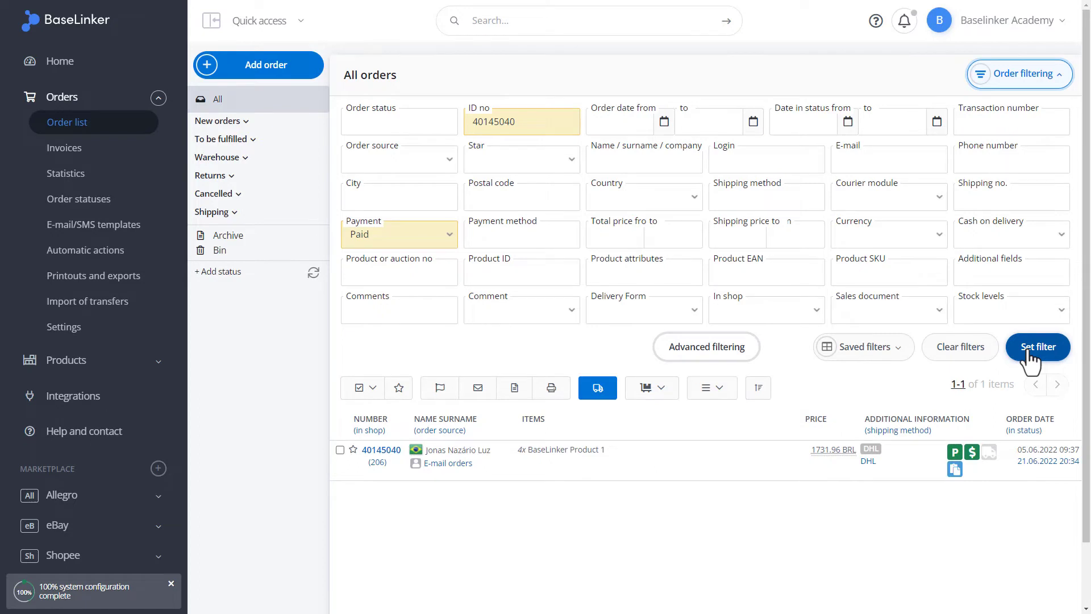
Step: Open order 40145040 and its receipt 2/6/2022/P, then return to the invoices list
{"action": "mouse_move", "coordinate": [956, 468]}
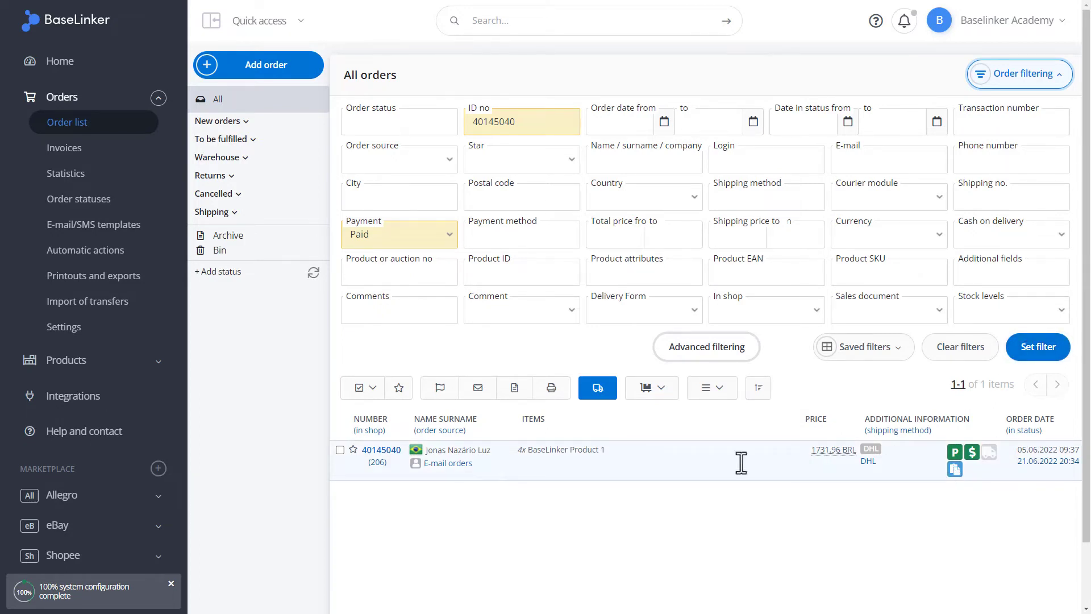
{"action": "left_click", "coordinate": [389, 453]}
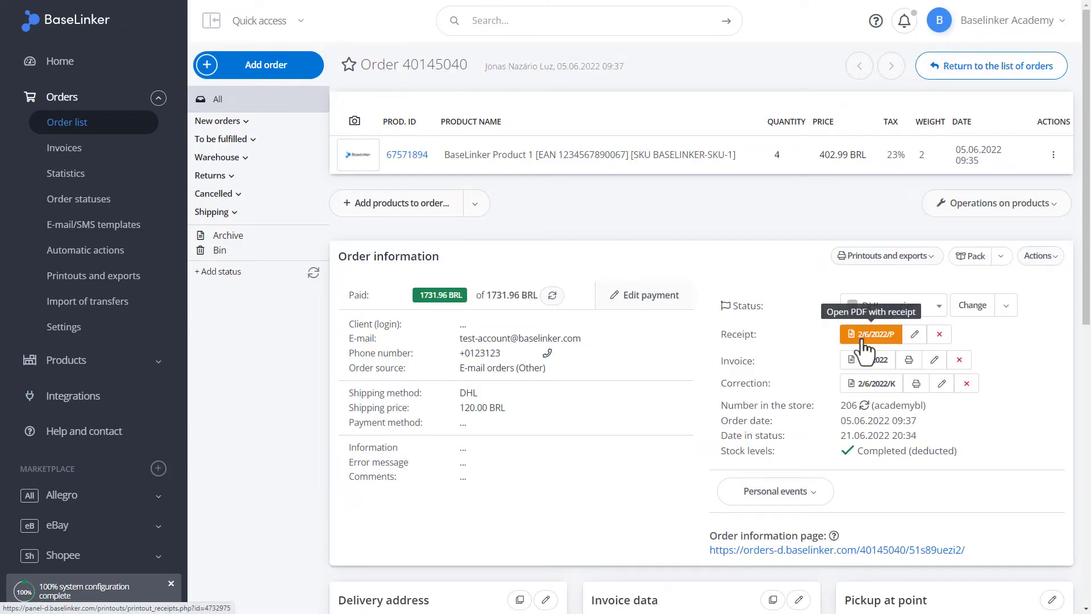
{"action": "left_click", "coordinate": [915, 336]}
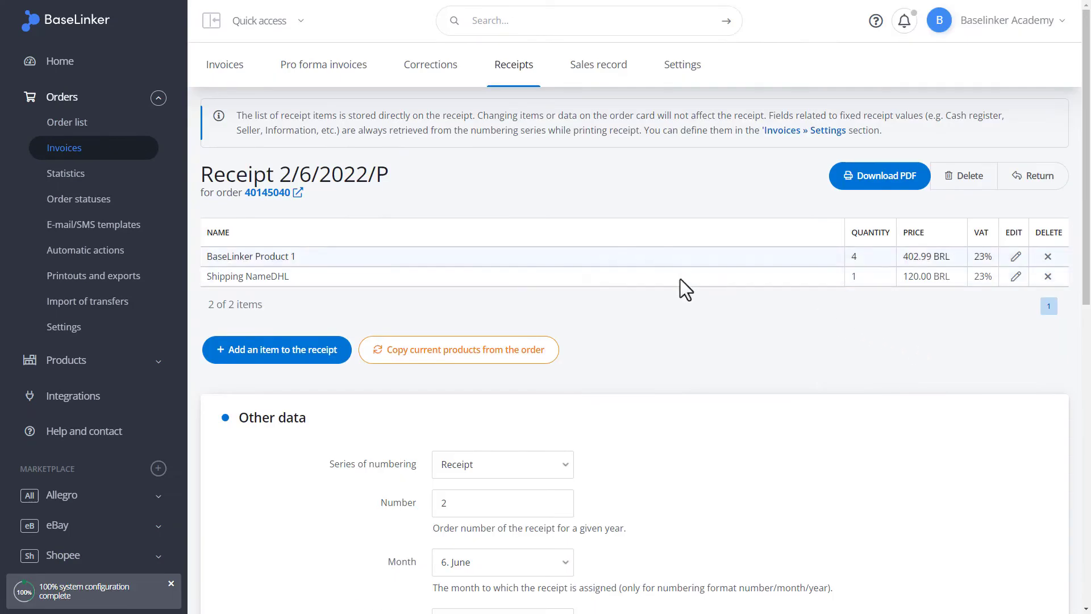
{"action": "left_click", "coordinate": [131, 148]}
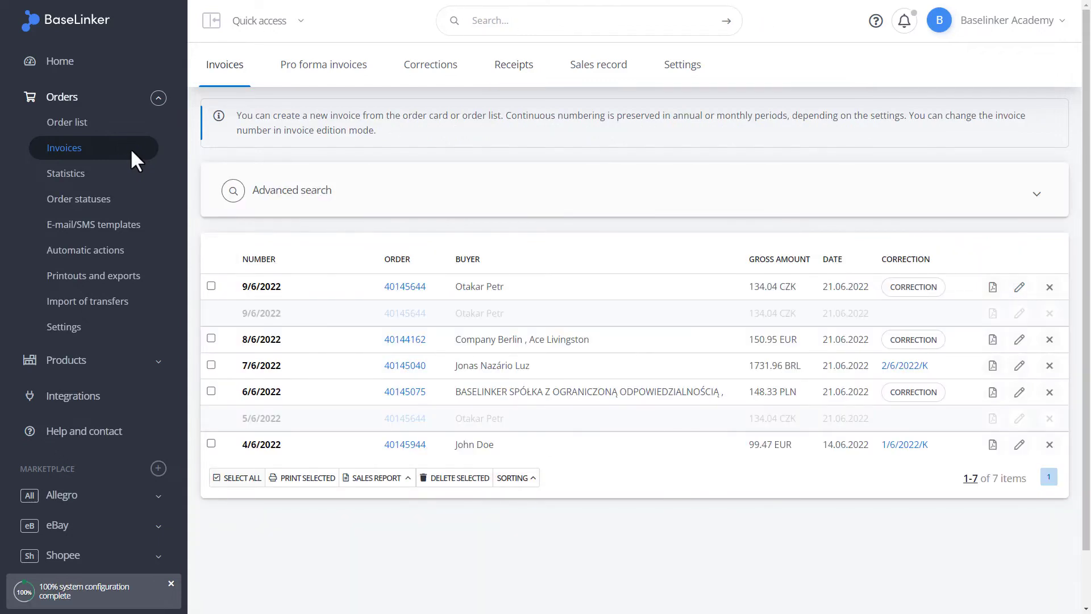
Step: Edit receipt 2/6/2022/P from the Receipts tab, changing its number from 2 to 3
{"action": "left_click", "coordinate": [508, 70]}
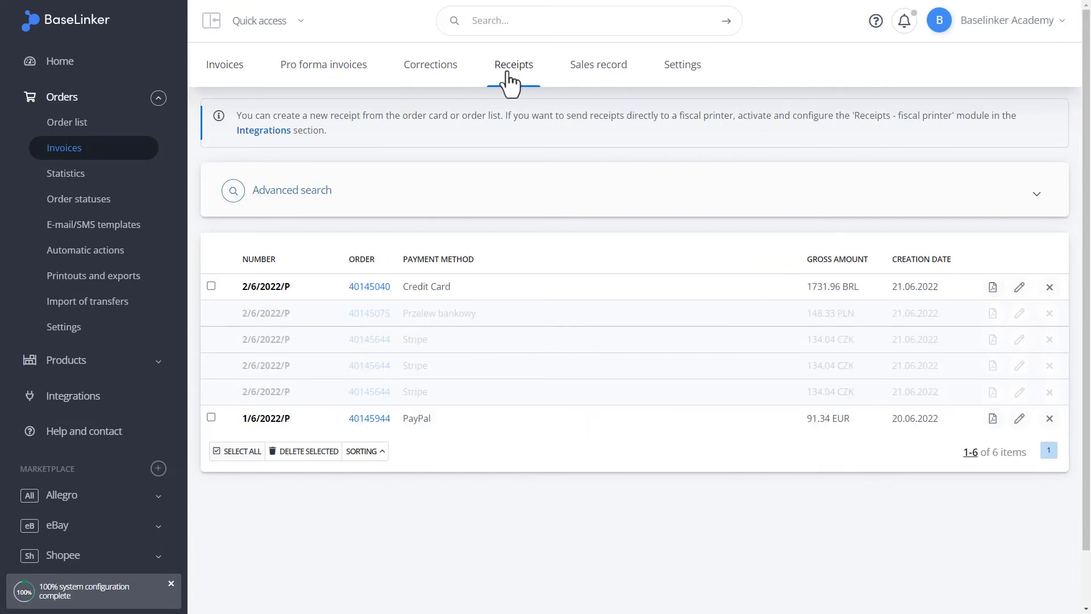
{"action": "left_click", "coordinate": [1019, 289]}
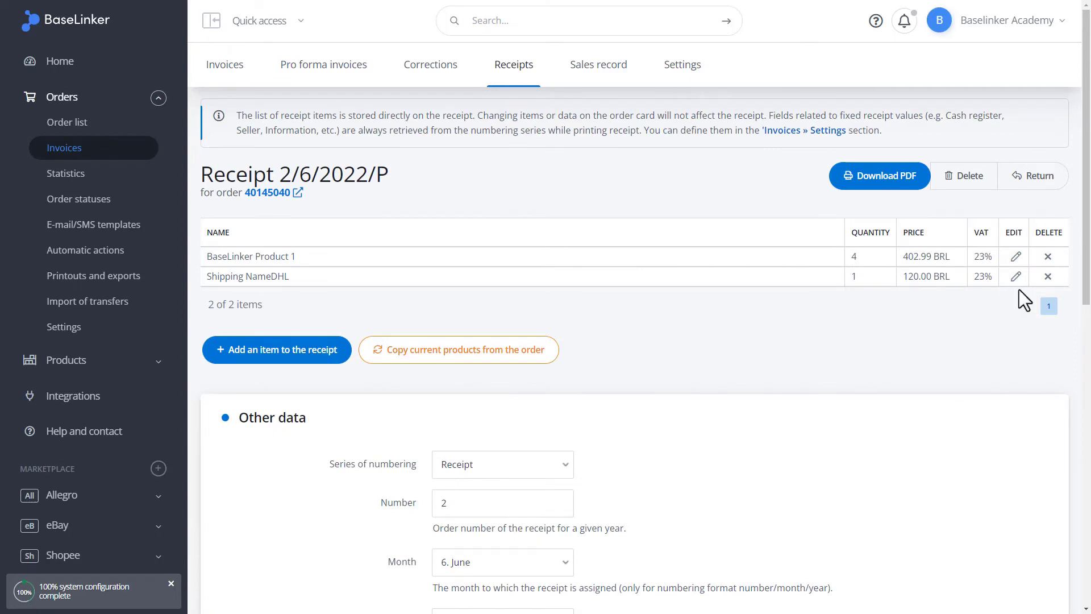
{"action": "left_click", "coordinate": [499, 503]}
{"action": "scroll", "coordinate": [498, 504], "scroll_direction": "down", "scroll_amount": 1}
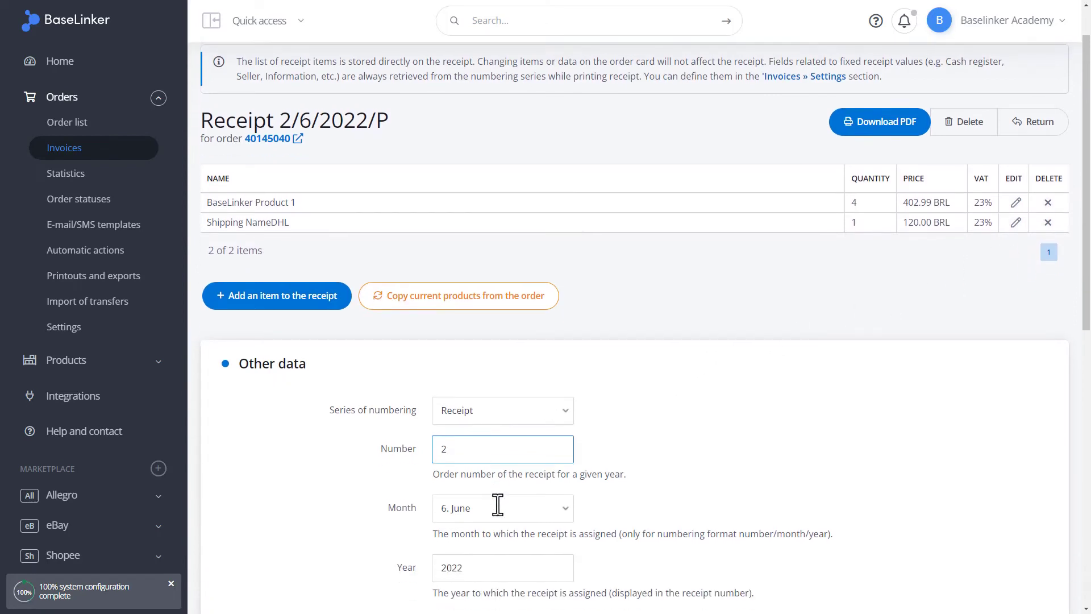
{"action": "scroll", "coordinate": [497, 505], "scroll_direction": "down", "scroll_amount": 2}
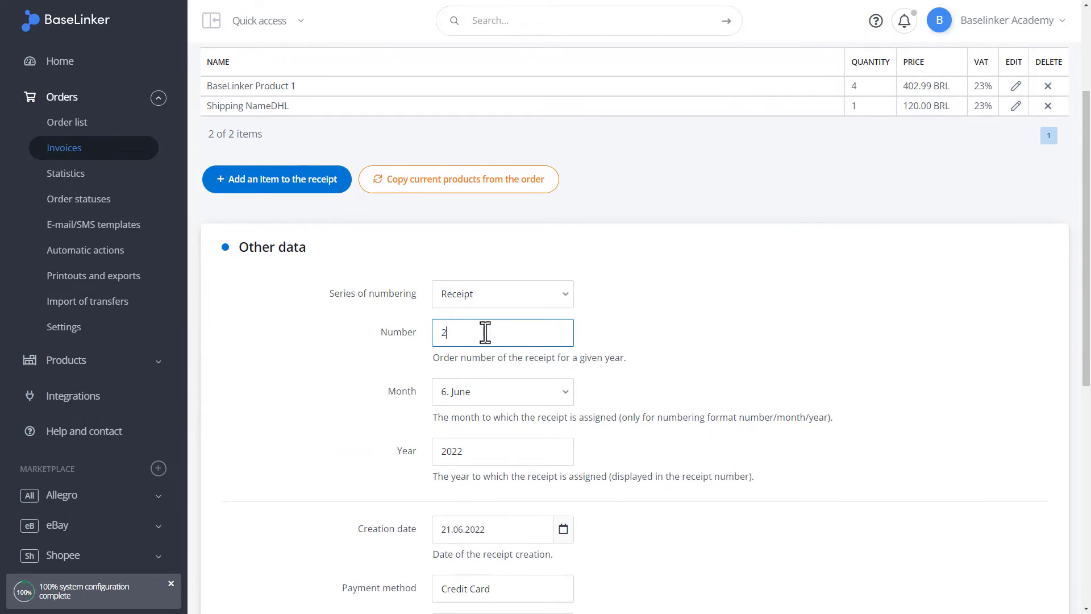
{"action": "key", "text": "BackSpace"}
{"action": "type", "text": "3"}
Step: Save the renumbered receipt as Receipt 3/6/2022/P
{"action": "scroll", "coordinate": [485, 332], "scroll_direction": "down", "scroll_amount": 1}
{"action": "left_click", "coordinate": [618, 302]}
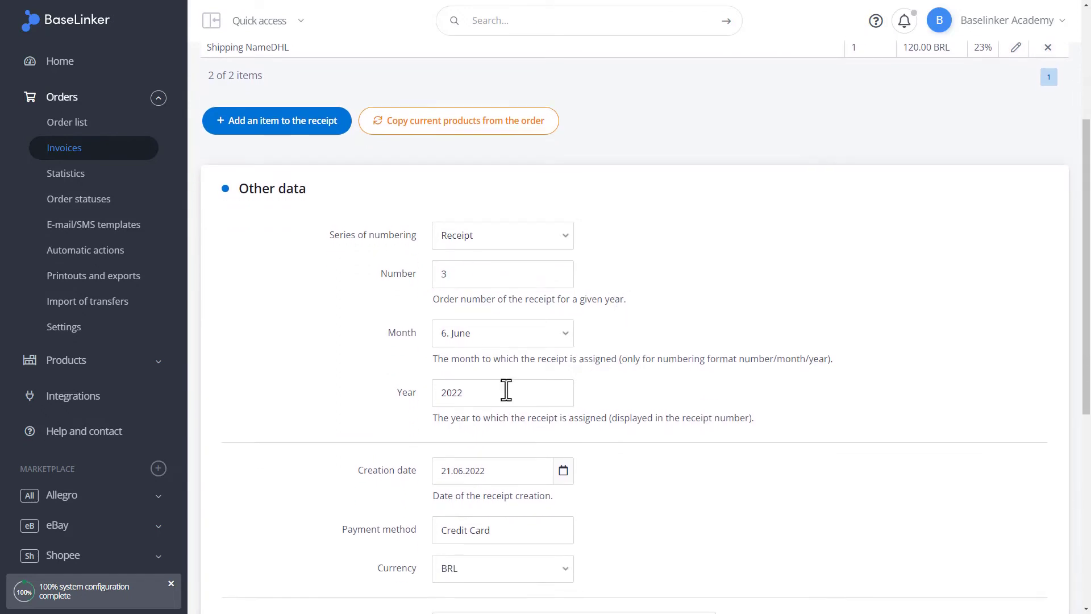
{"action": "scroll", "coordinate": [506, 389], "scroll_direction": "down", "scroll_amount": 2}
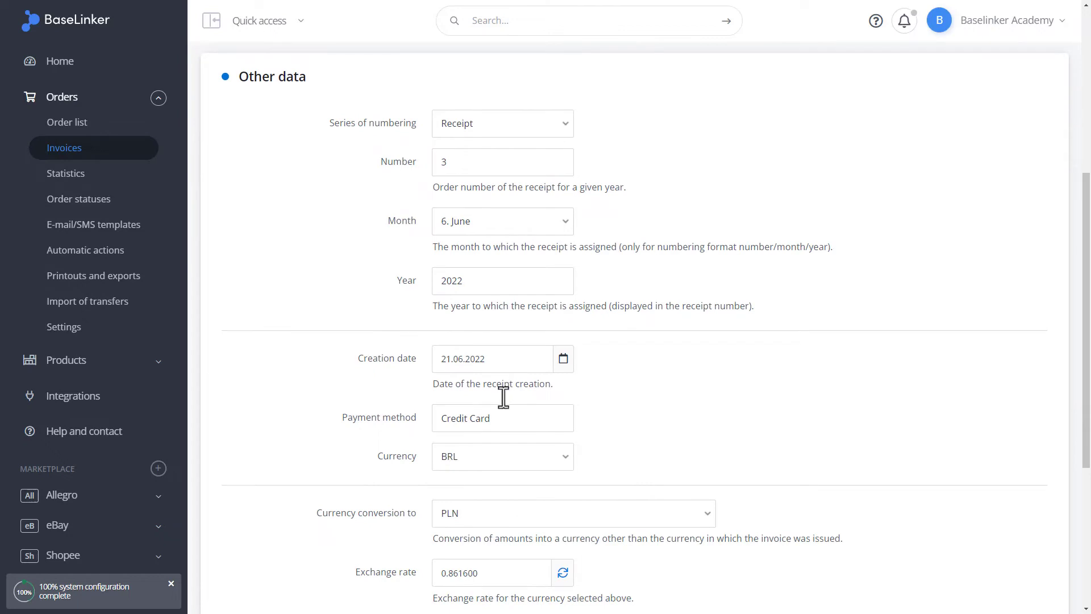
{"action": "scroll", "coordinate": [458, 516], "scroll_direction": "down", "scroll_amount": 2}
{"action": "scroll", "coordinate": [458, 515], "scroll_direction": "down", "scroll_amount": 1}
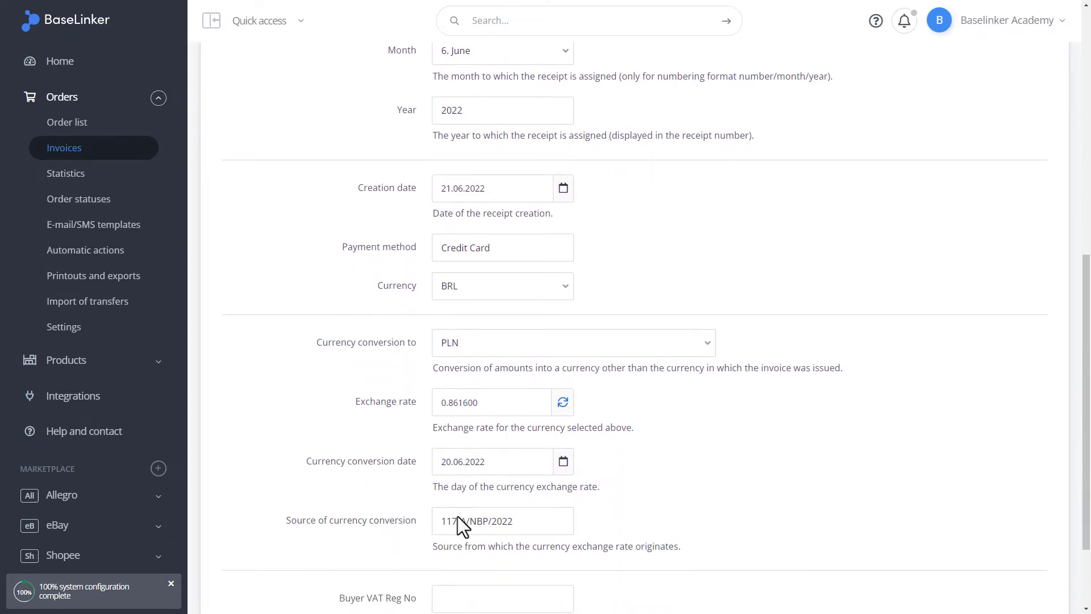
{"action": "scroll", "coordinate": [459, 520], "scroll_direction": "down", "scroll_amount": 2}
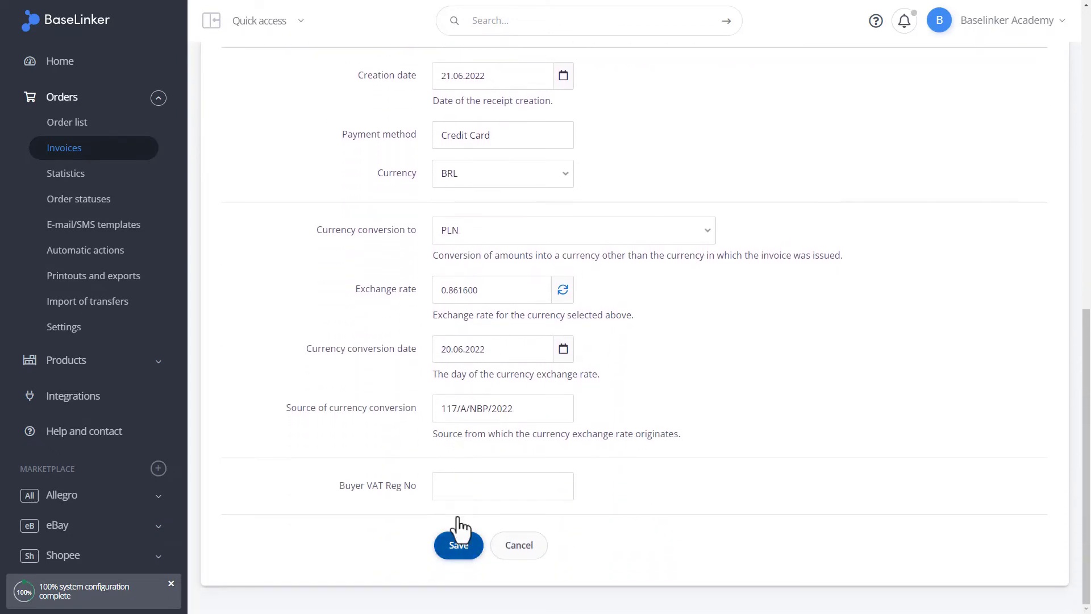
{"action": "left_click", "coordinate": [458, 546]}
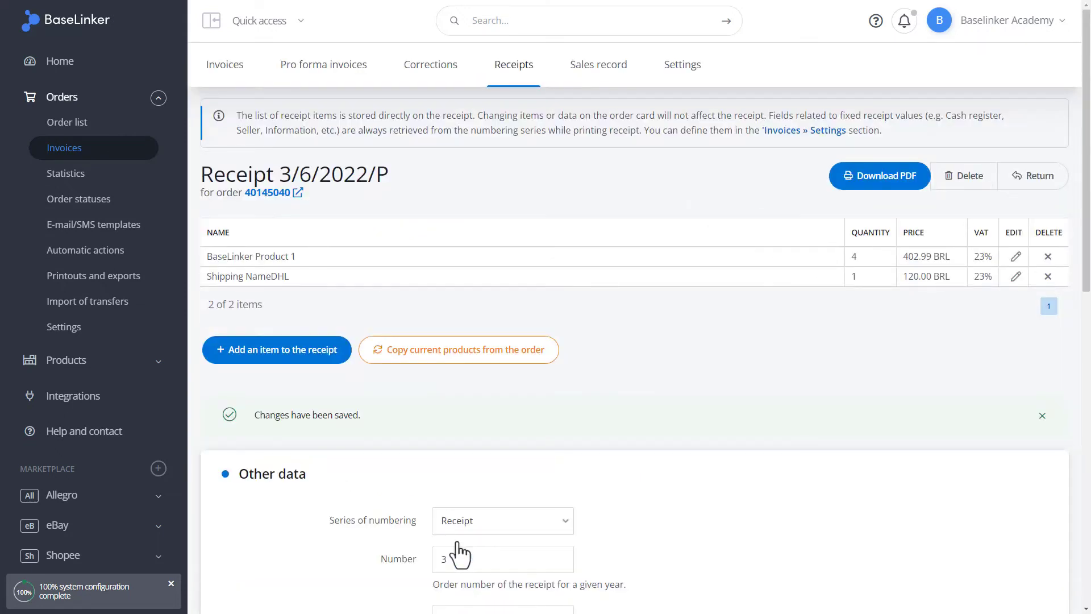
Step: Return from the receipt page to the receipts list showing receipt 3/6/2022/P
{"action": "left_click", "coordinate": [1028, 185]}
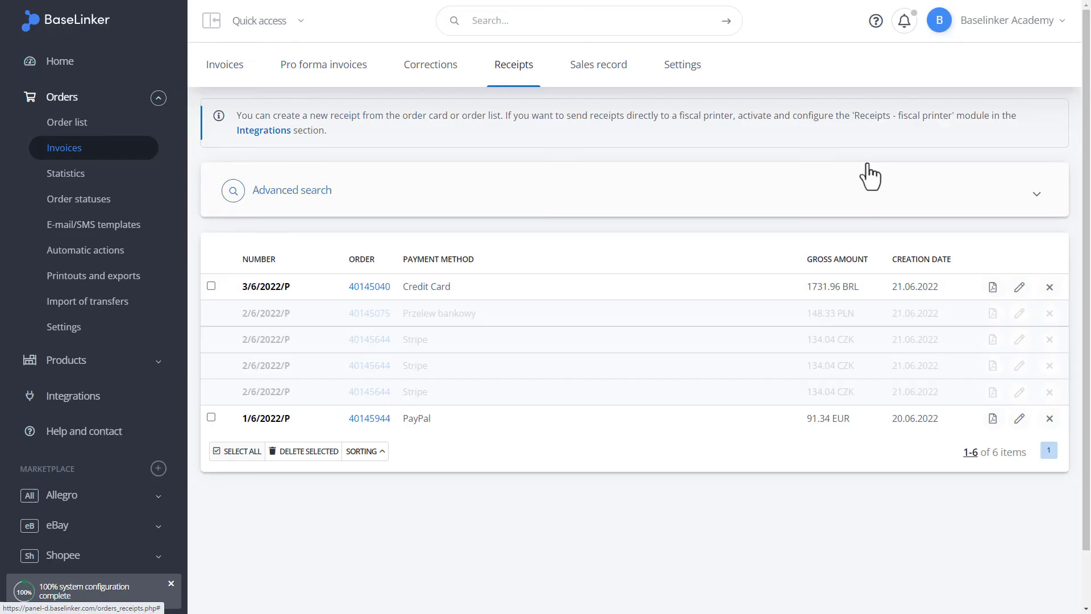
Step: Cancel receipt 3/6/2022/P via bulk action, then switch to the Corrections list
{"action": "left_click", "coordinate": [211, 285]}
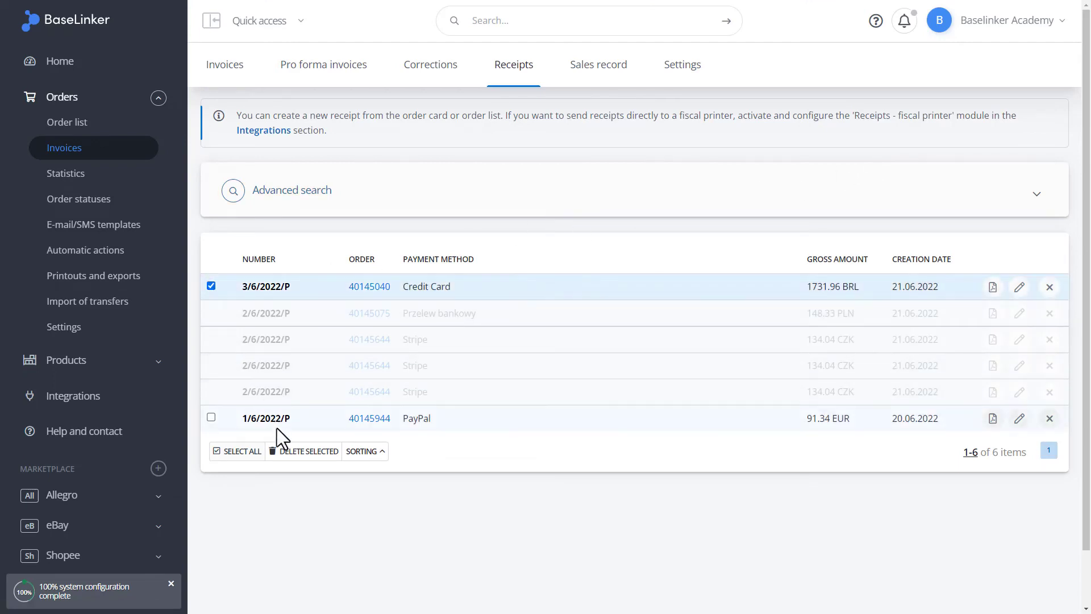
{"action": "left_click", "coordinate": [287, 452]}
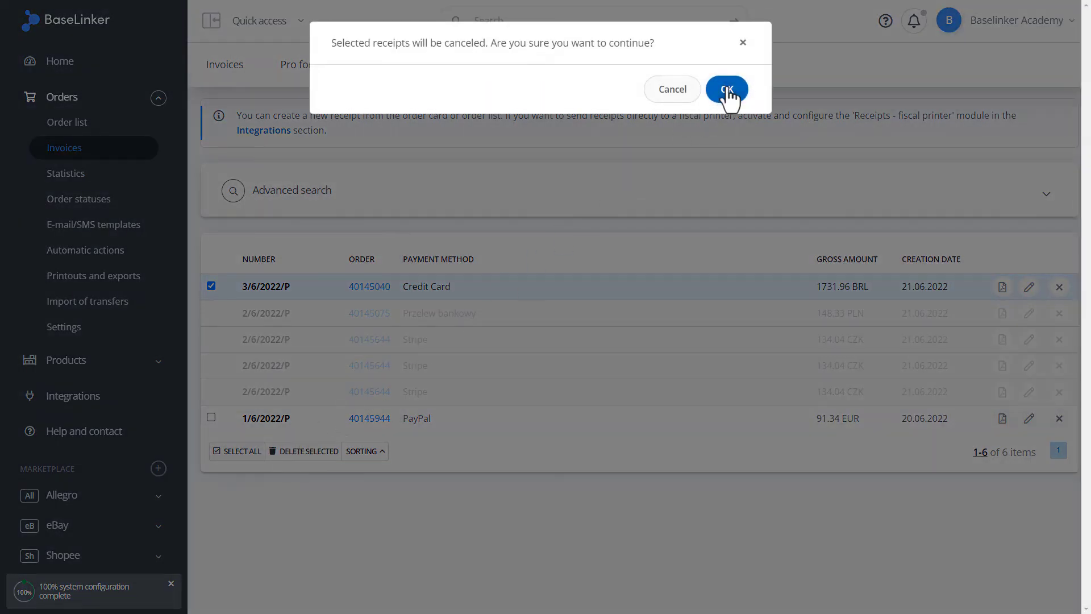
{"action": "left_click", "coordinate": [728, 90]}
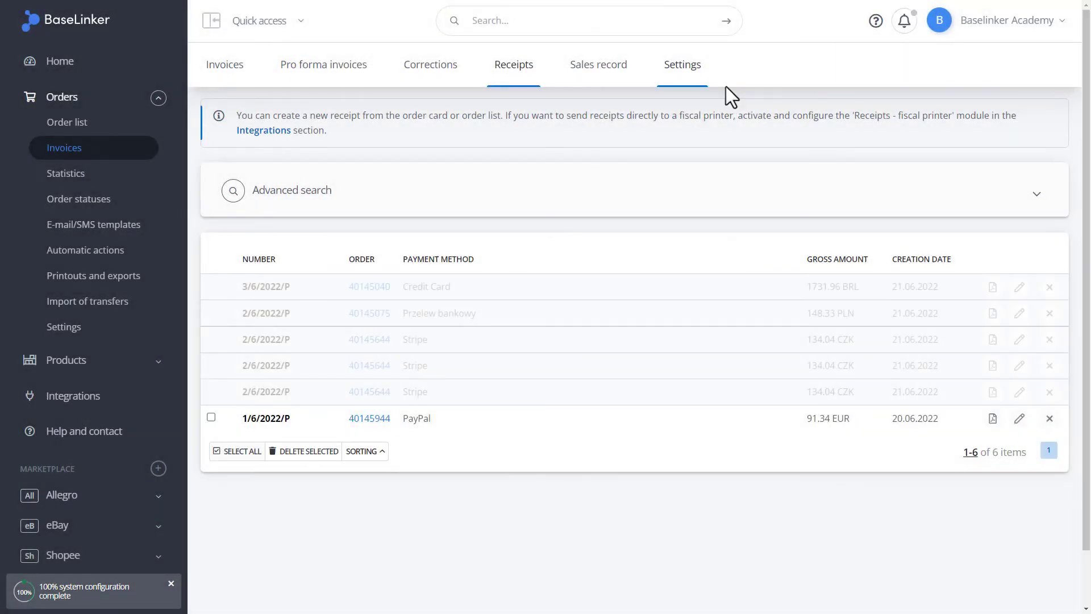
{"action": "left_click_drag", "start_coordinate": [235, 285], "coordinate": [450, 281]}
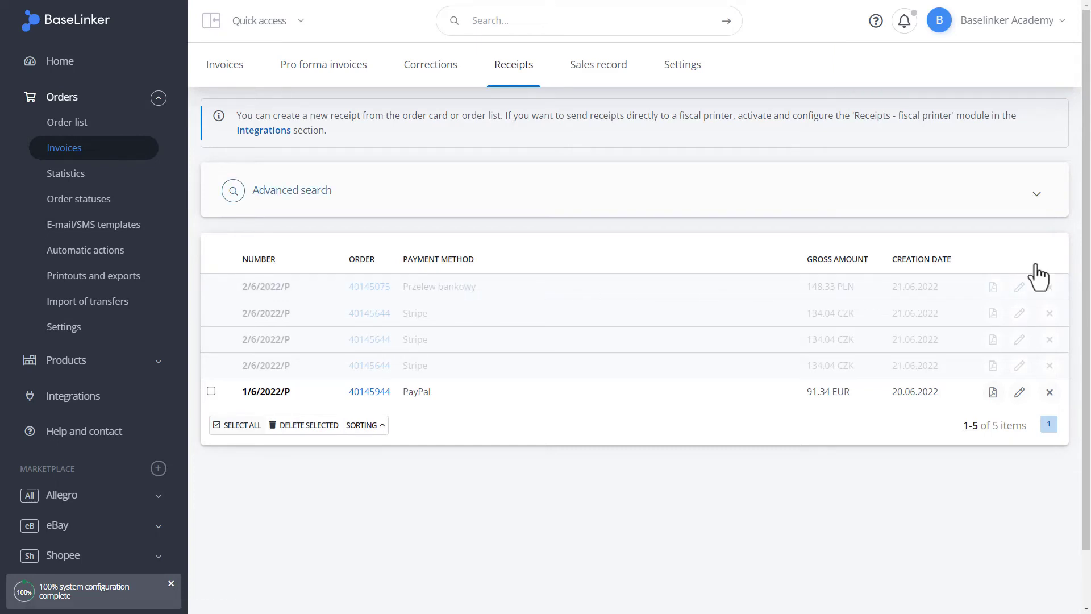
{"action": "left_click", "coordinate": [432, 66]}
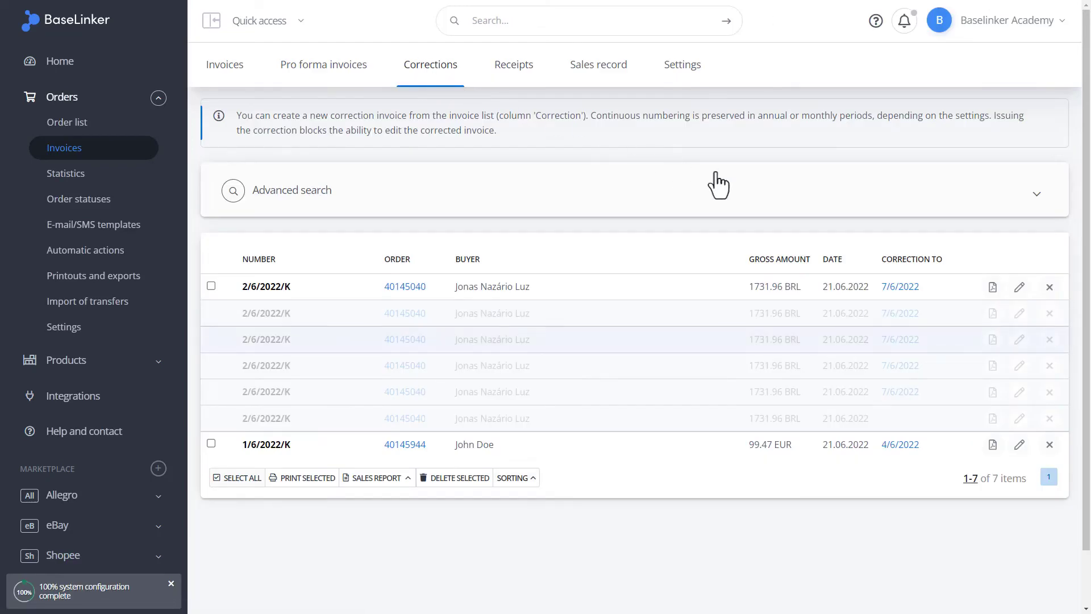
Step: Cancel the newest 2/6/2022/K correction, then permanently delete it, leaving six corrections
{"action": "left_click", "coordinate": [1049, 288]}
{"action": "left_click", "coordinate": [509, 180]}
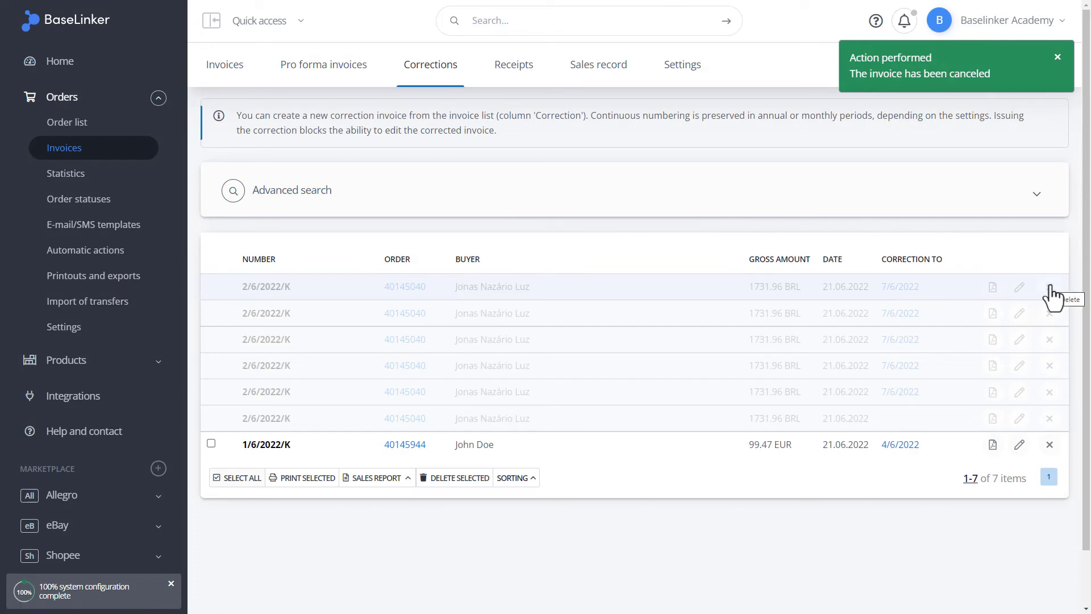
{"action": "left_click", "coordinate": [1049, 288]}
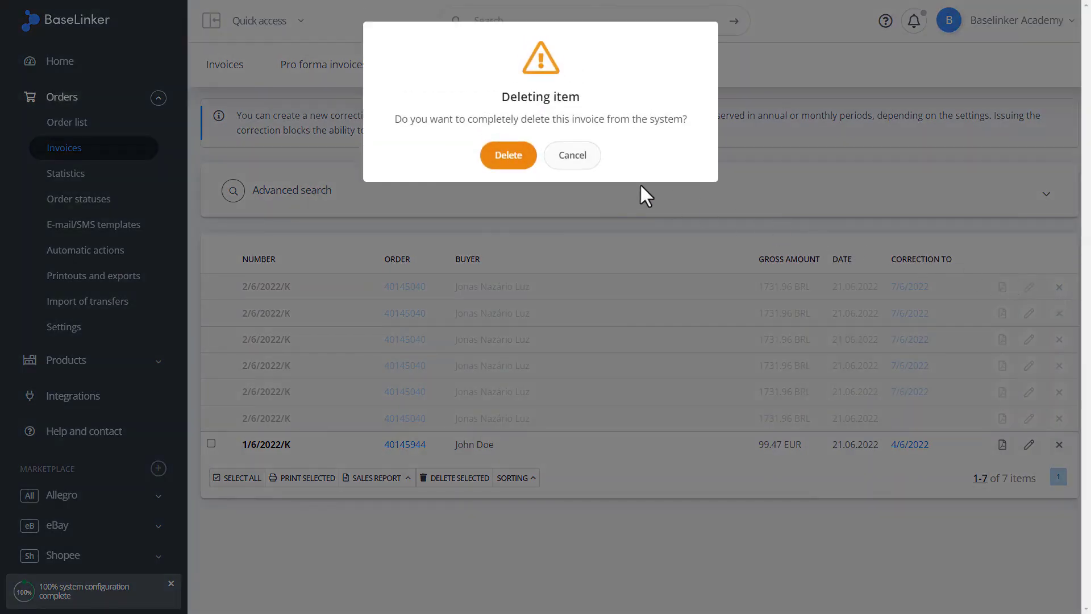
{"action": "left_click", "coordinate": [519, 160]}
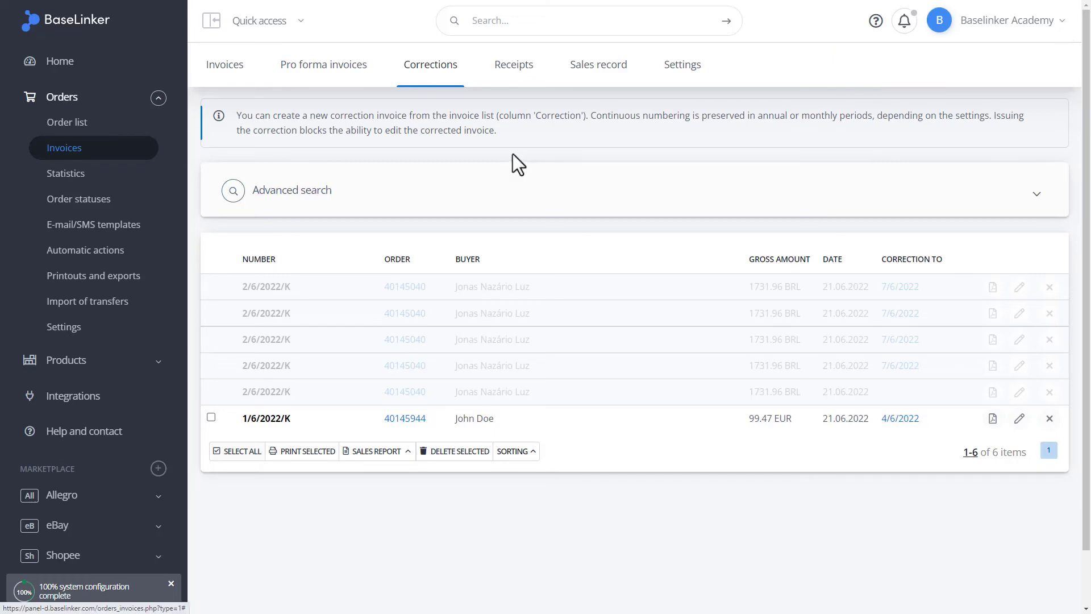
Step: On the Invoices tab, cancel invoice 7/6/2022 for order 40145040
{"action": "left_click", "coordinate": [231, 67]}
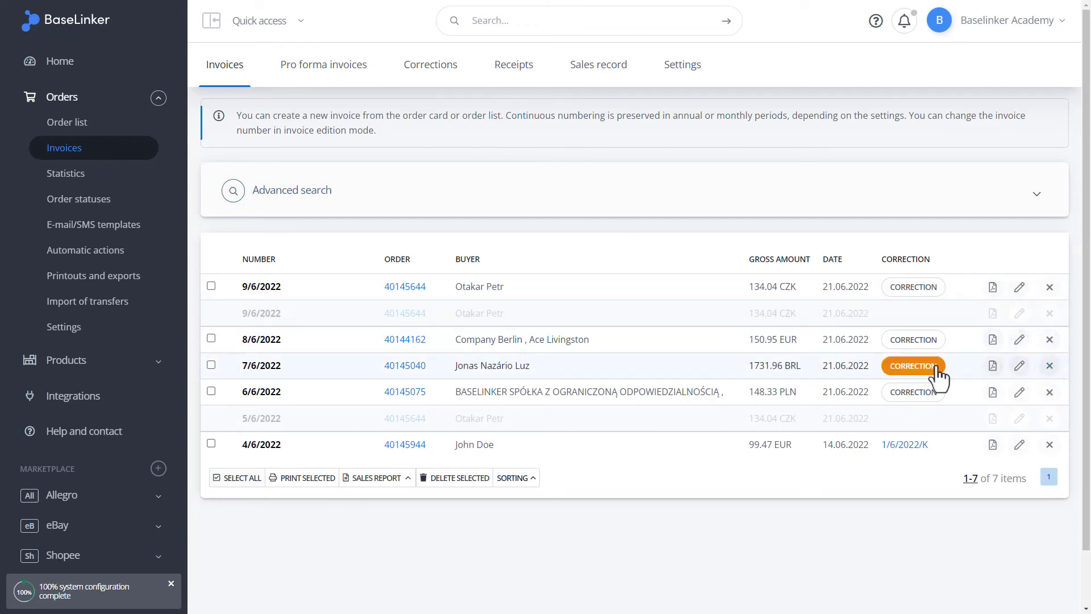
{"action": "left_click", "coordinate": [1048, 367]}
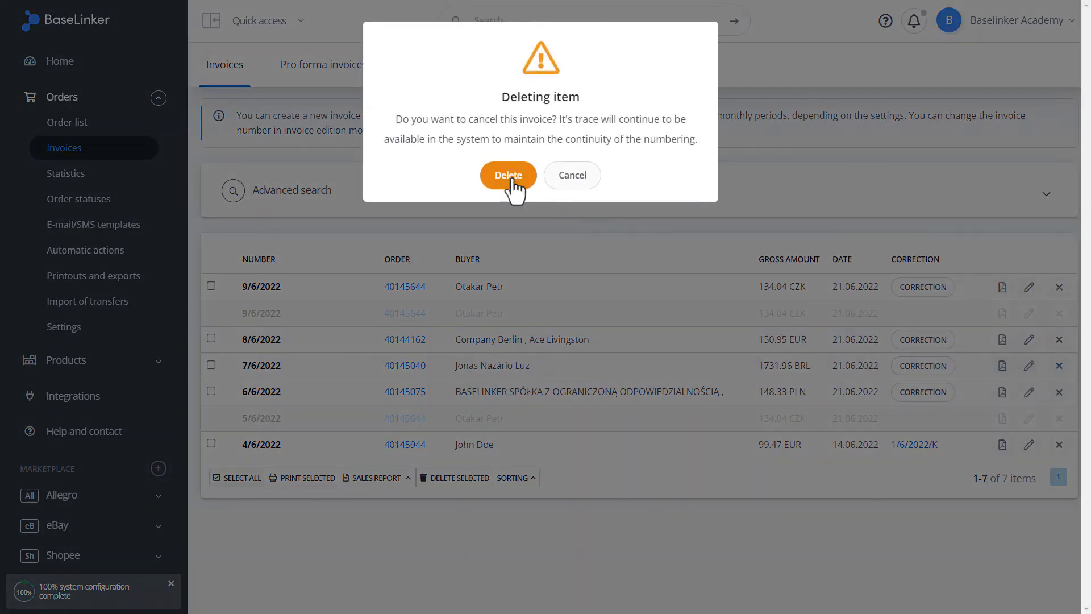
{"action": "left_click", "coordinate": [511, 176]}
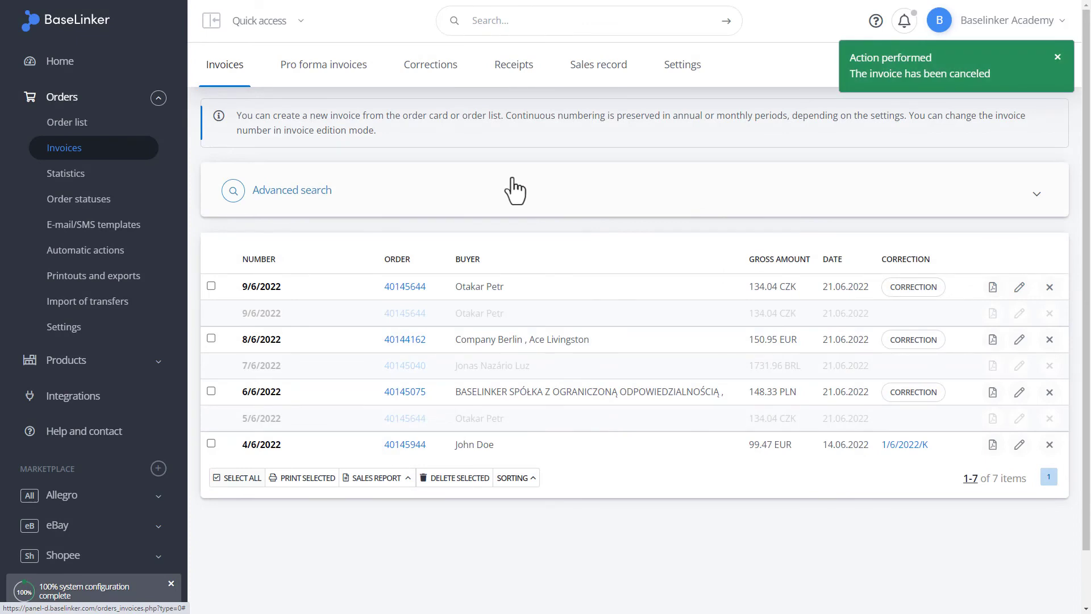
Step: View the 1/6/2022/PRO pro forma printout's buyer details, then close it
{"action": "left_click", "coordinate": [307, 71]}
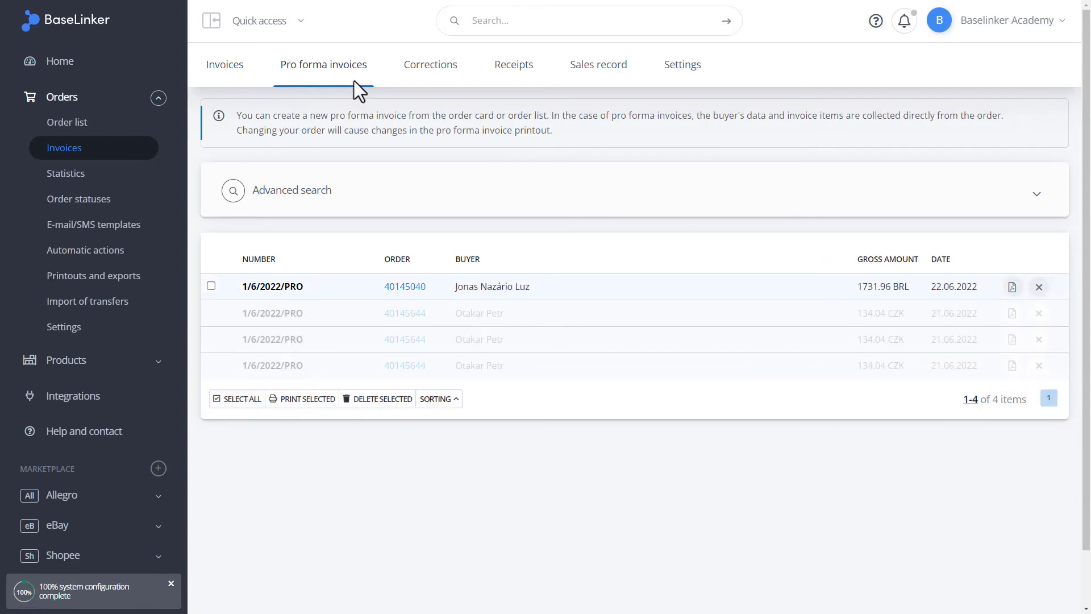
{"action": "left_click", "coordinate": [1011, 287]}
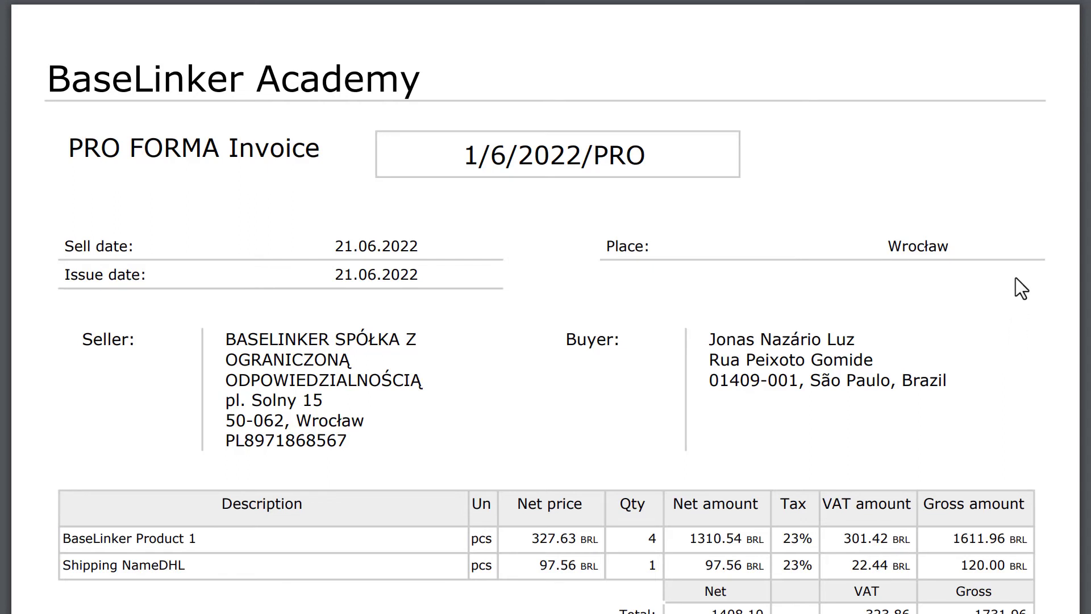
{"action": "key", "text": "ctrl+w"}
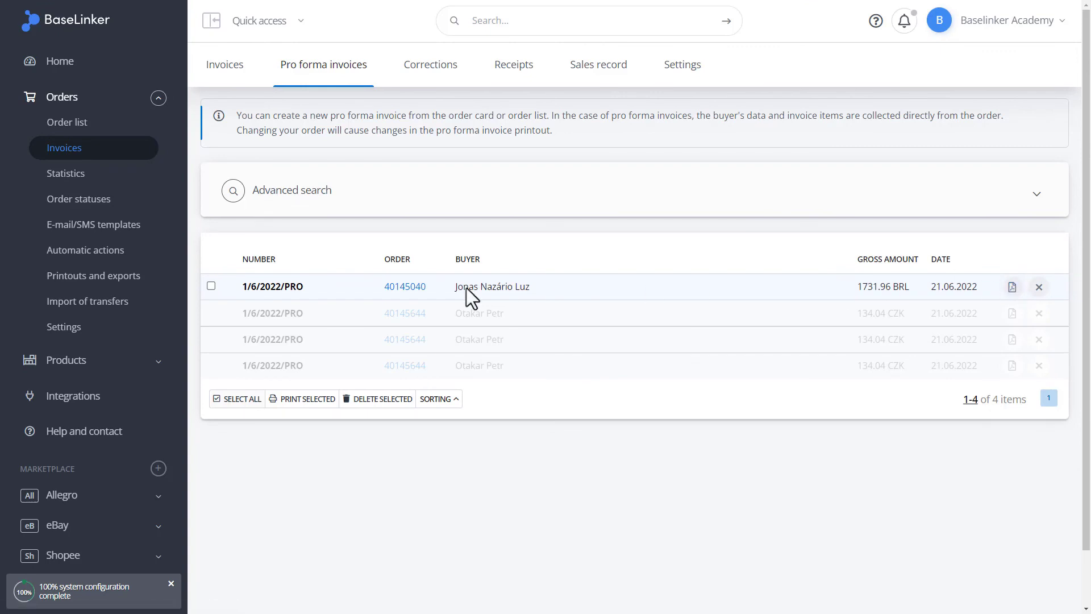
{"action": "left_click", "coordinate": [404, 287]}
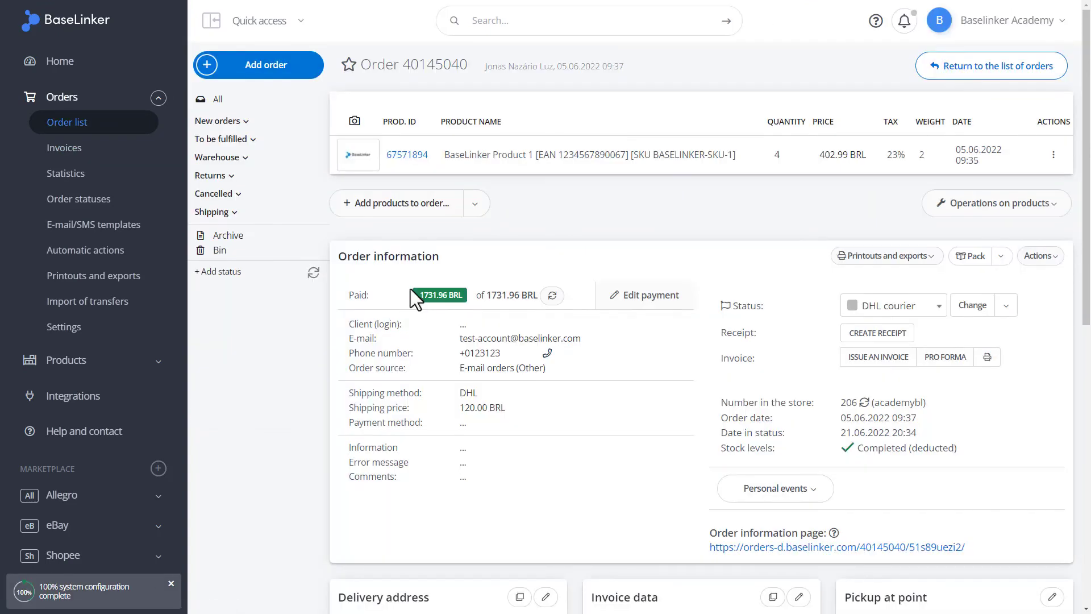
{"action": "scroll", "coordinate": [410, 288], "scroll_direction": "down", "scroll_amount": 3}
{"action": "scroll", "coordinate": [411, 289], "scroll_direction": "down", "scroll_amount": 2}
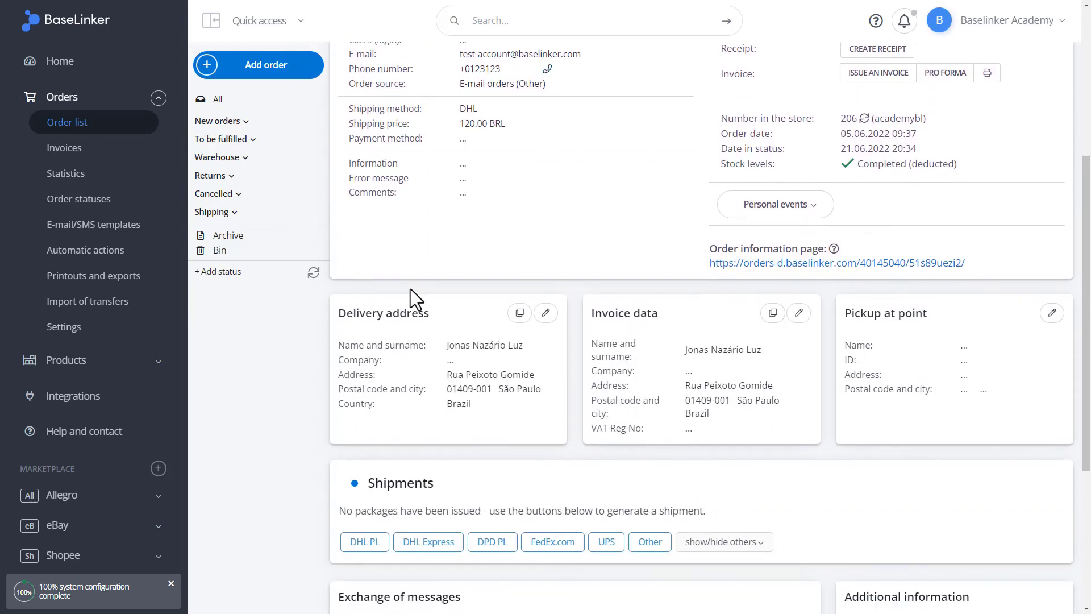
{"action": "scroll", "coordinate": [410, 289], "scroll_direction": "down", "scroll_amount": 2}
{"action": "left_click", "coordinate": [545, 199]}
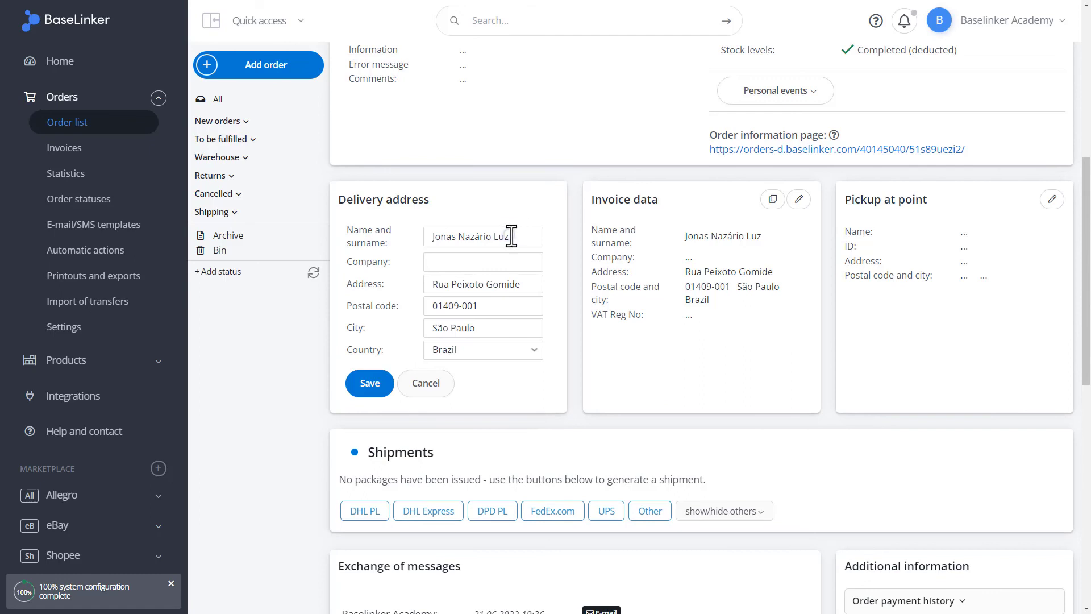
{"action": "left_click_drag", "start_coordinate": [511, 236], "coordinate": [276, 234]}
{"action": "key", "text": "BackSpace"}
{"action": "type", "text": "jonas "}
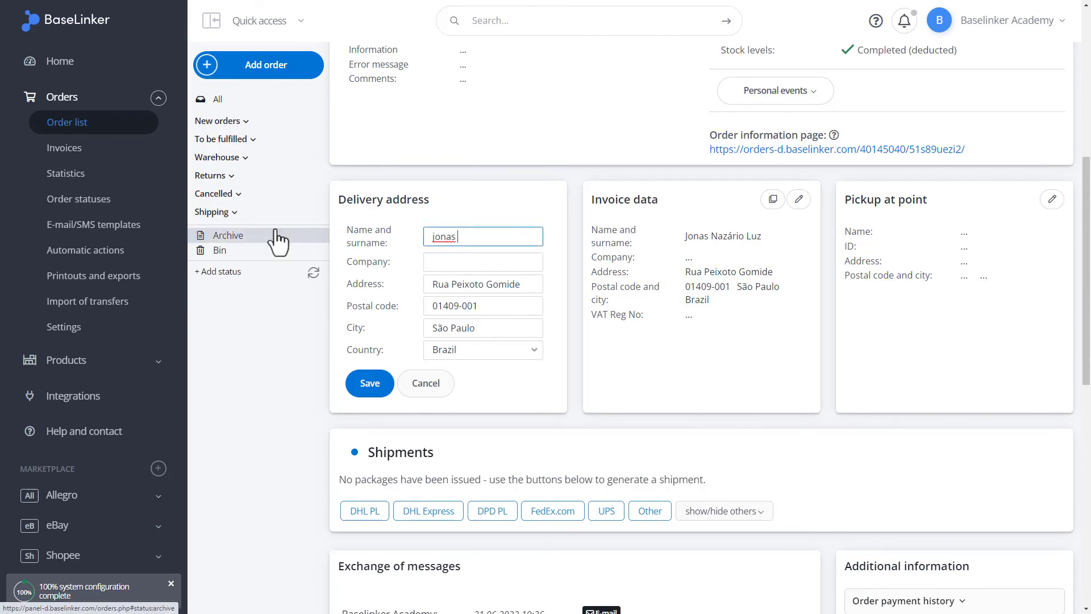
{"action": "type", "text": "de Nazário Luz"}
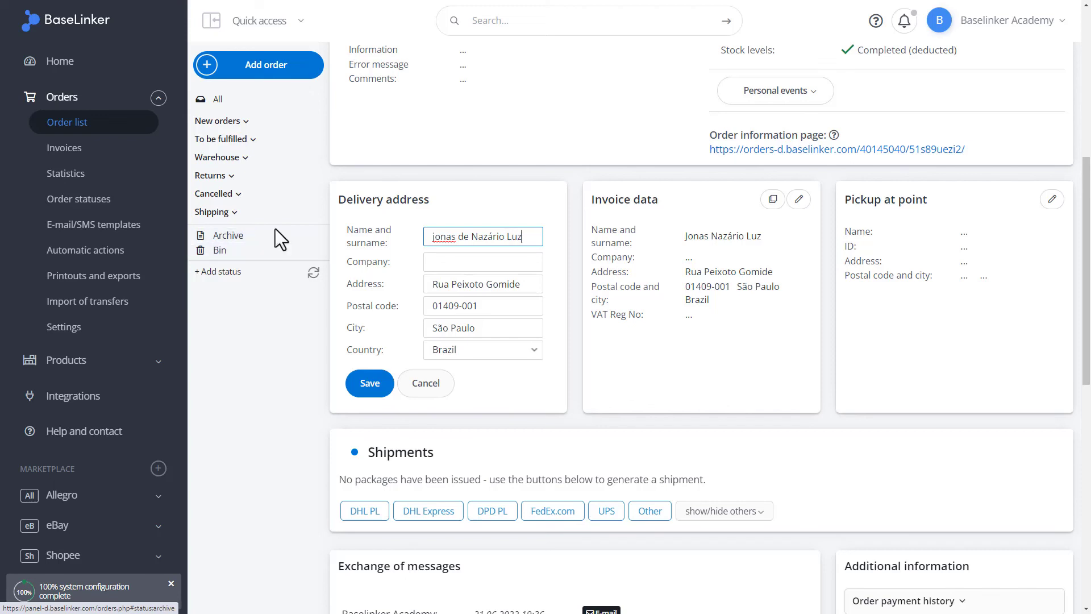
{"action": "left_click", "coordinate": [369, 384]}
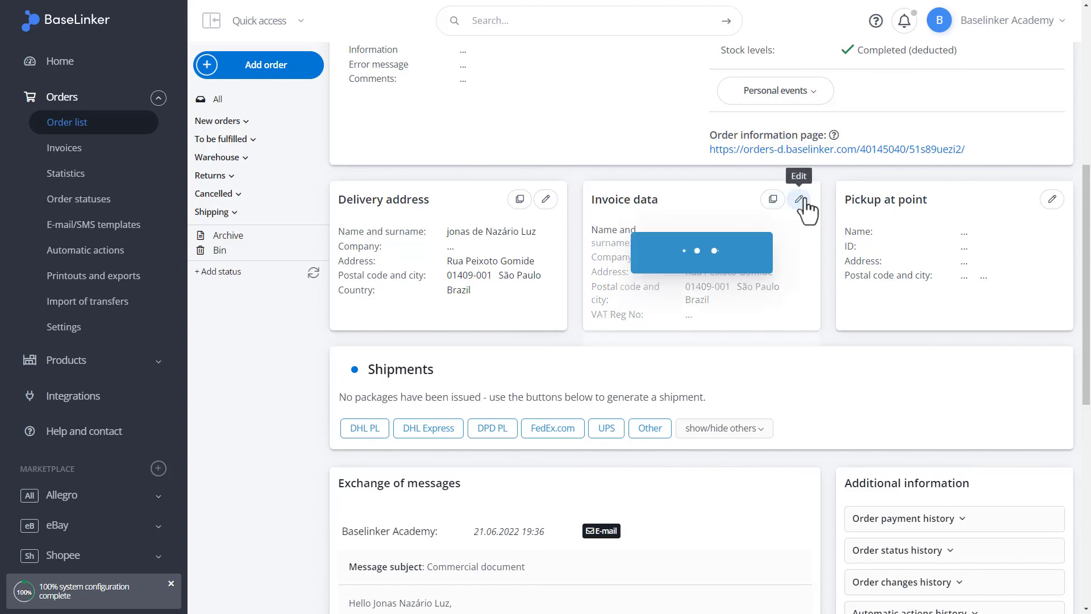
{"action": "left_click", "coordinate": [800, 200]}
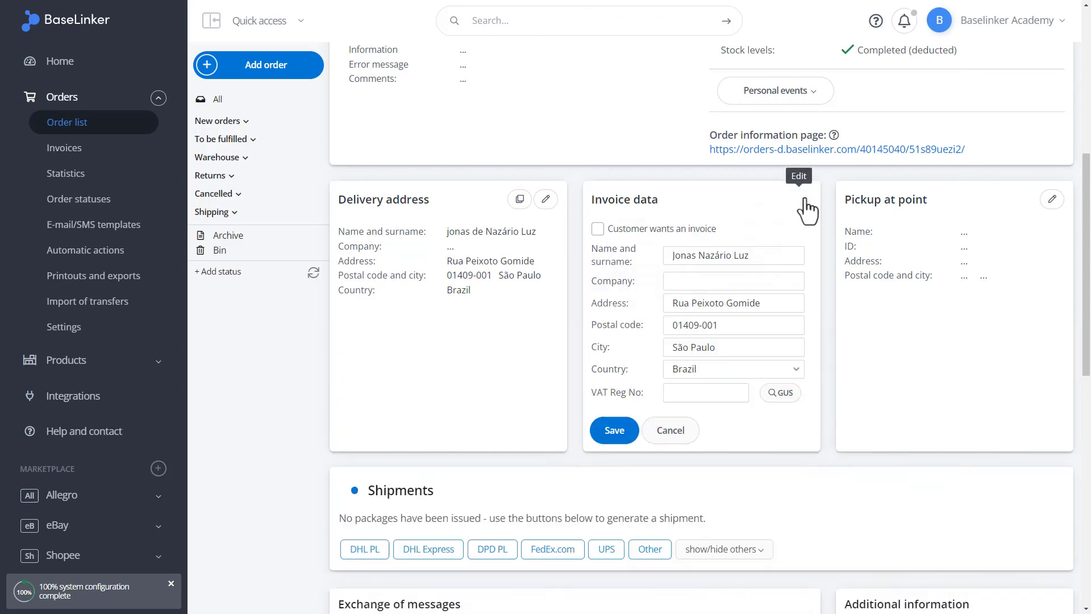
{"action": "left_click", "coordinate": [618, 432]}
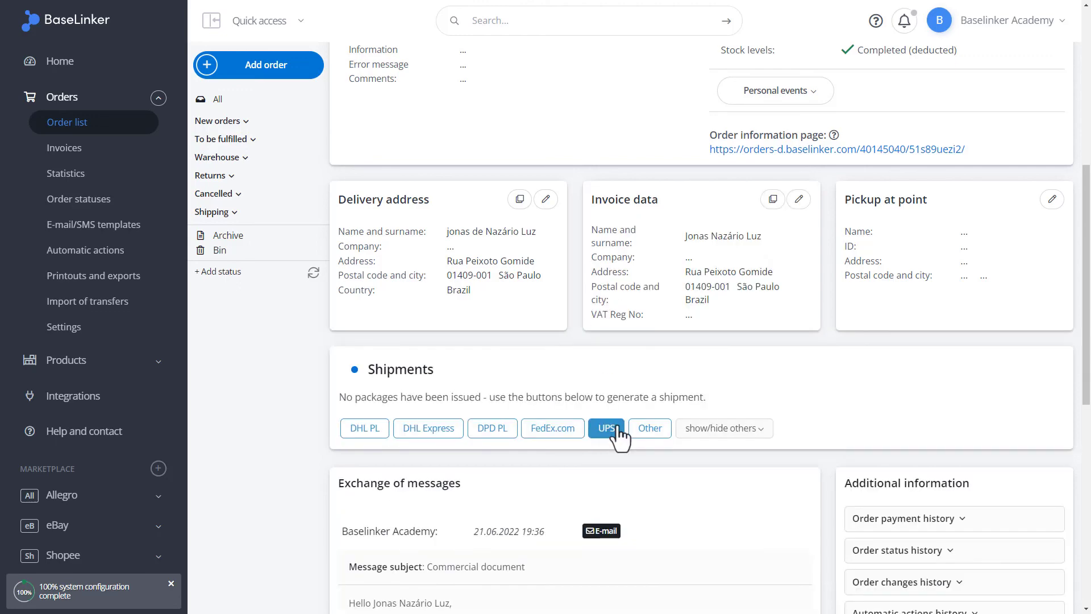
Step: Cancel pro forma invoice 1/6/2022/PRO in the Pro forma invoices list
{"action": "left_click", "coordinate": [112, 150]}
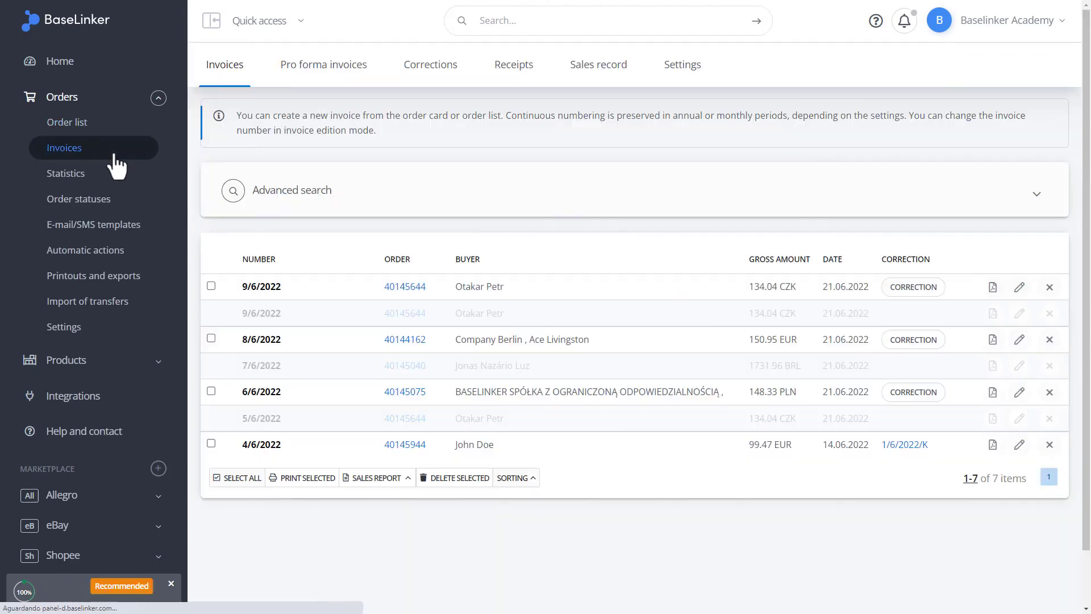
{"action": "left_click", "coordinate": [322, 72]}
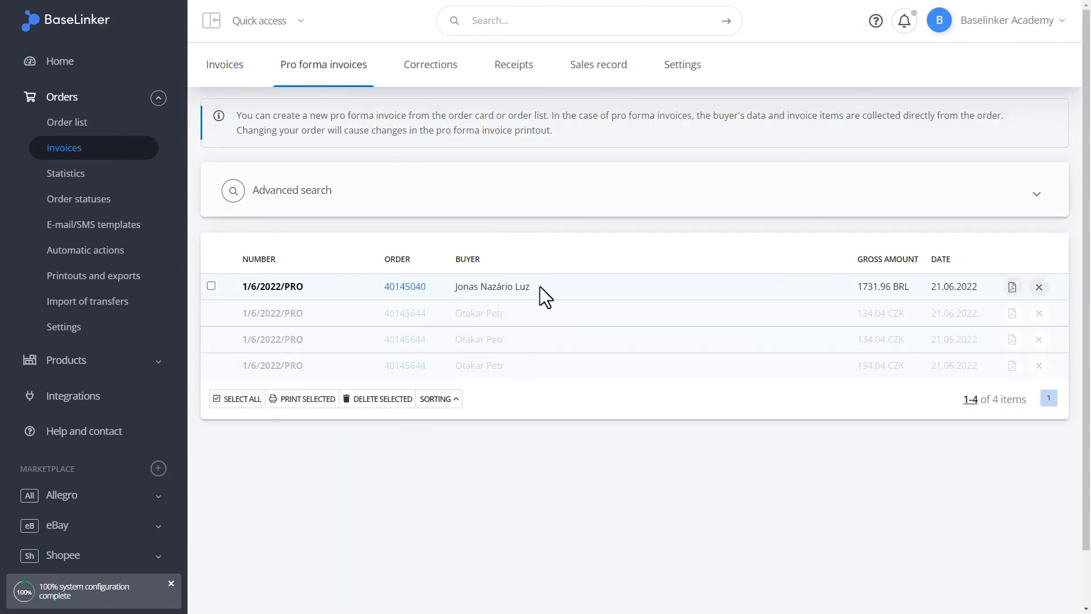
{"action": "left_click_drag", "start_coordinate": [537, 286], "coordinate": [454, 286]}
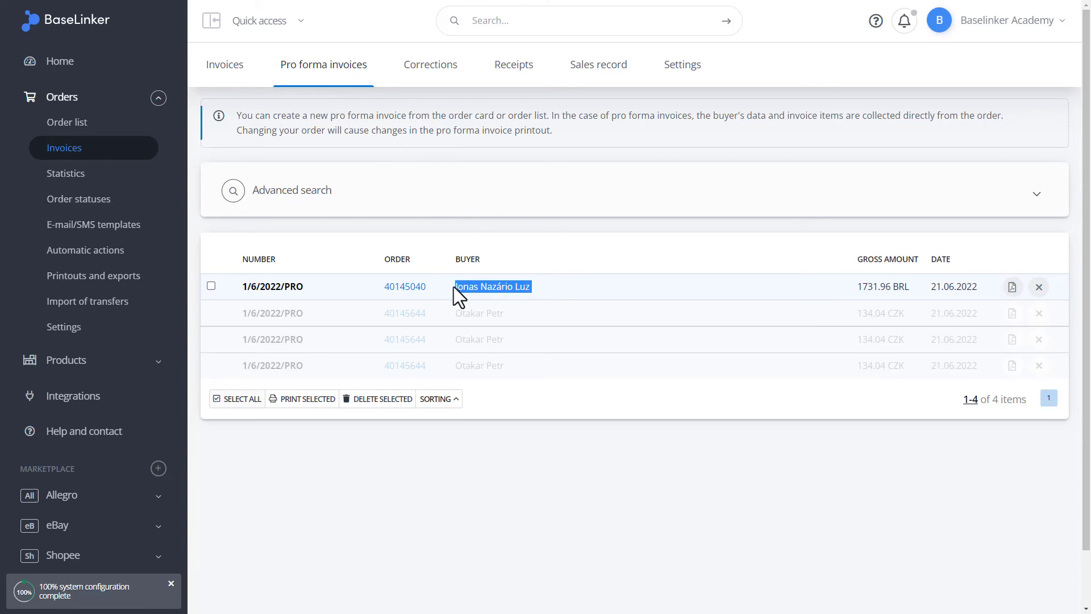
{"action": "left_click", "coordinate": [598, 279]}
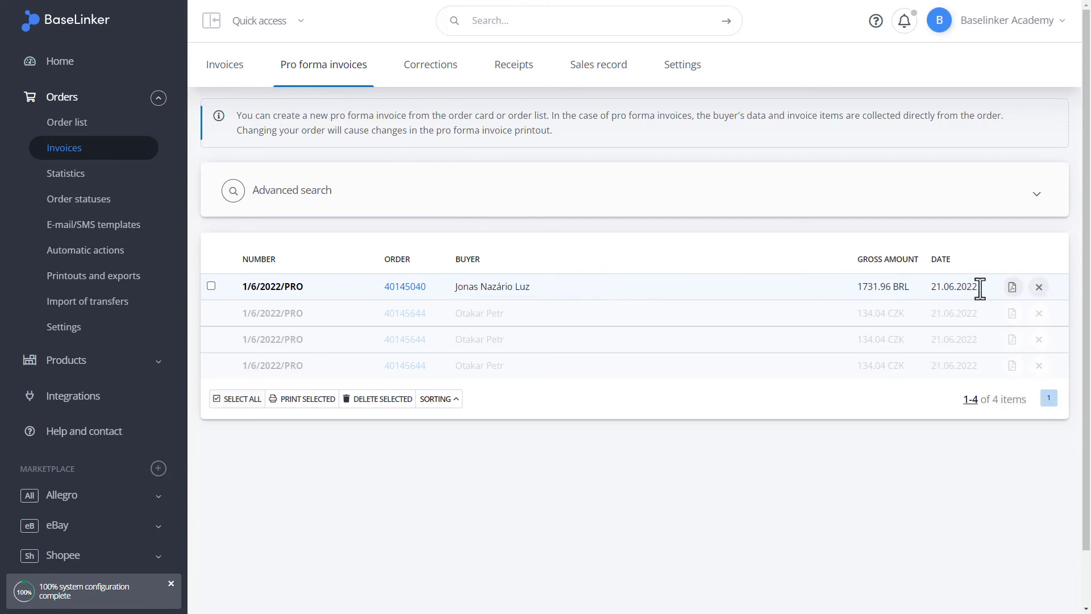
{"action": "left_click", "coordinate": [1039, 286]}
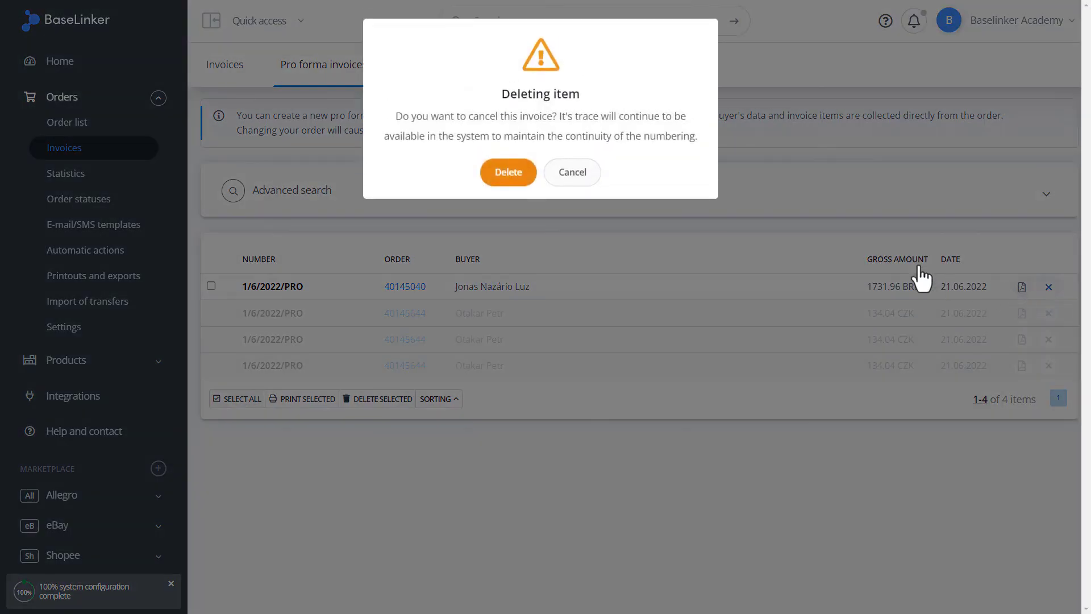
{"action": "left_click", "coordinate": [513, 182]}
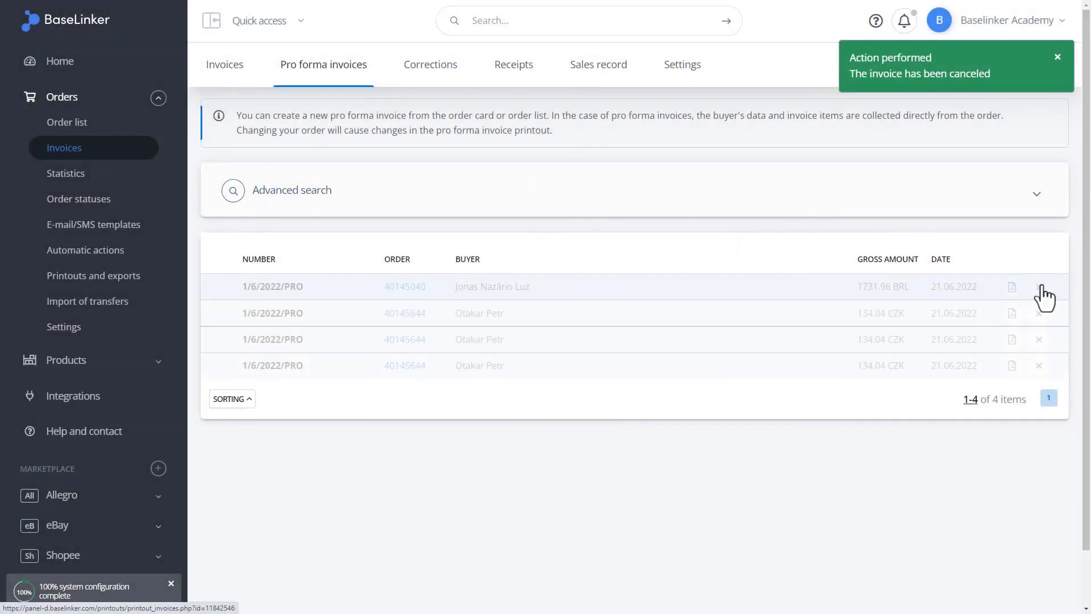